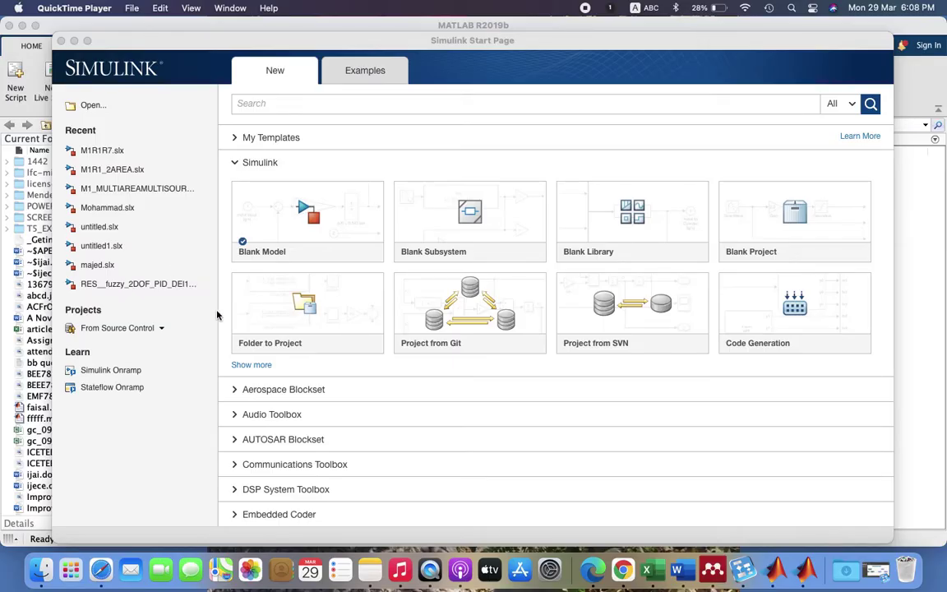
# Bring the Simulink Start Page with its new-model template gallery to the front.
pyautogui.click(314, 224)
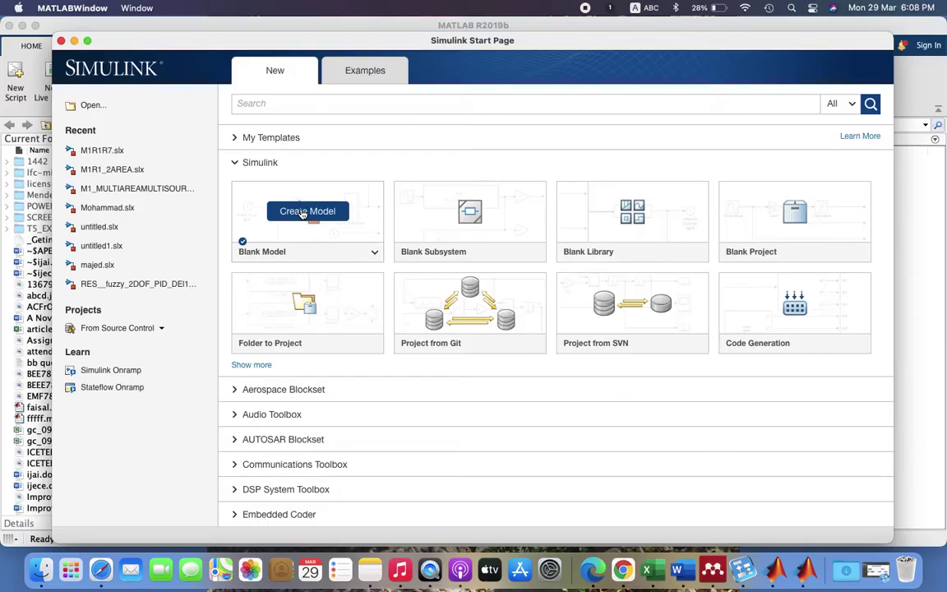
# Create a Blank Model and maximize both the MATLAB window and the untitled model window.
pyautogui.click(304, 211)
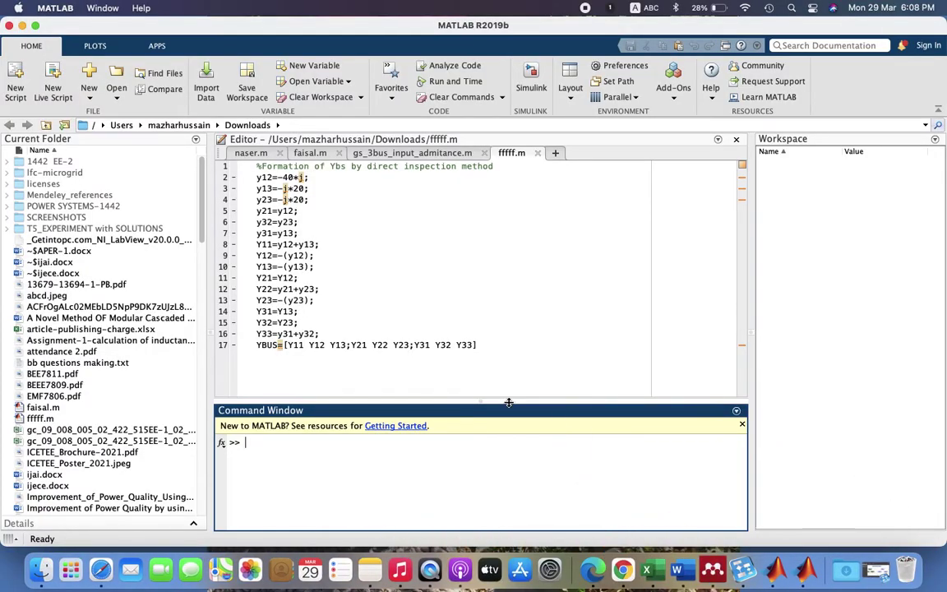
pyautogui.click(35, 28)
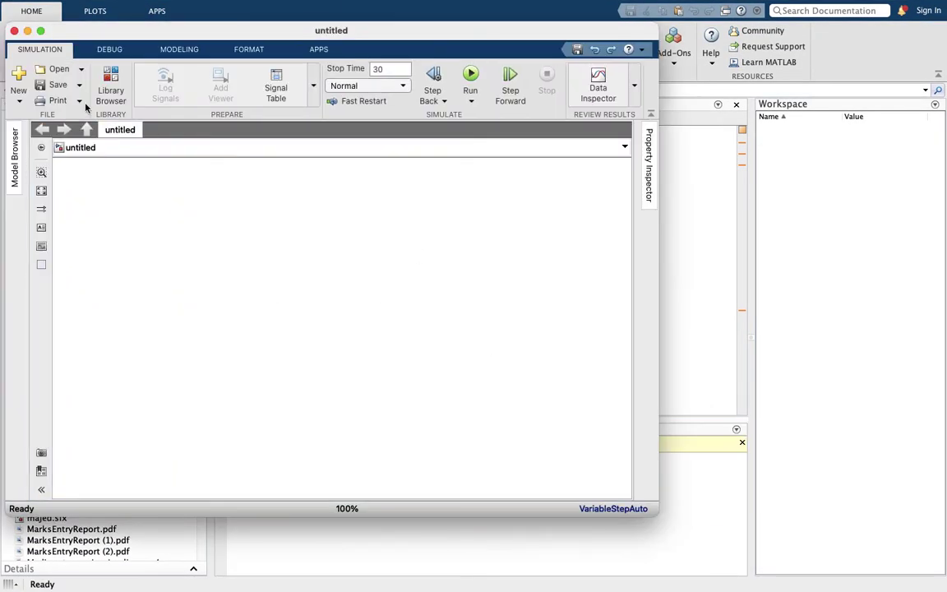
pyautogui.click(41, 30)
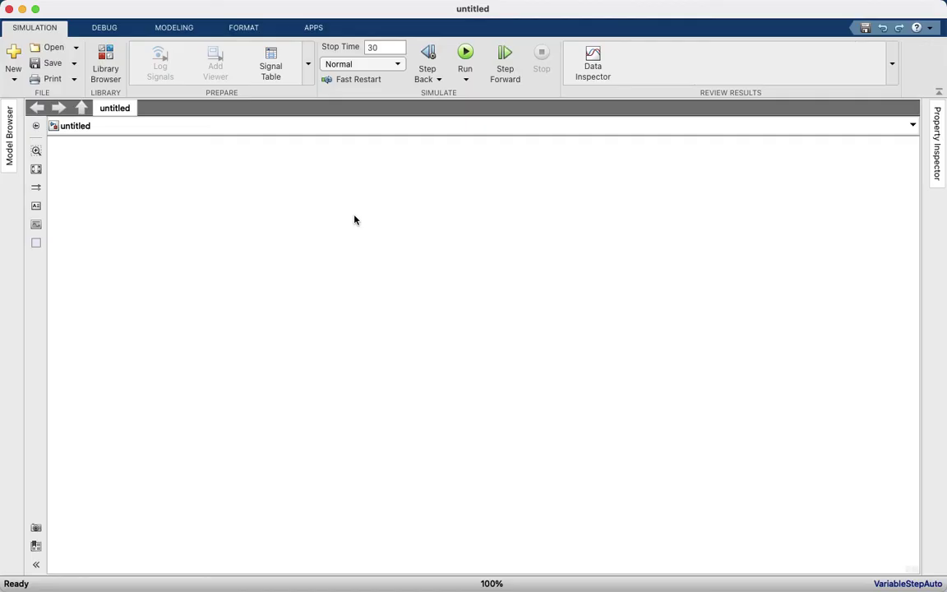
# Search the Library Browser for 'dc' and add the DC Voltage Source block to the untitled model.
pyautogui.click(107, 56)
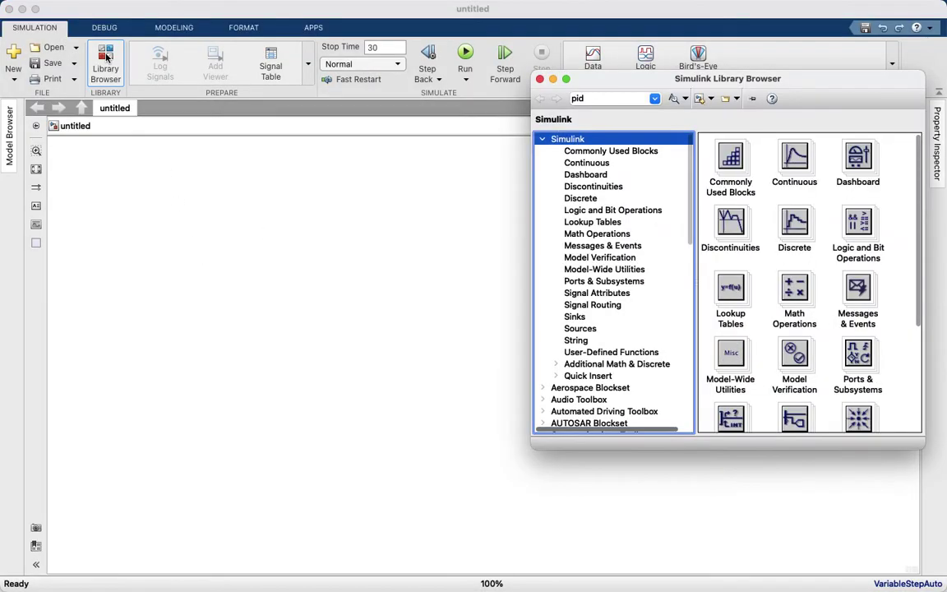
pyautogui.click(601, 99)
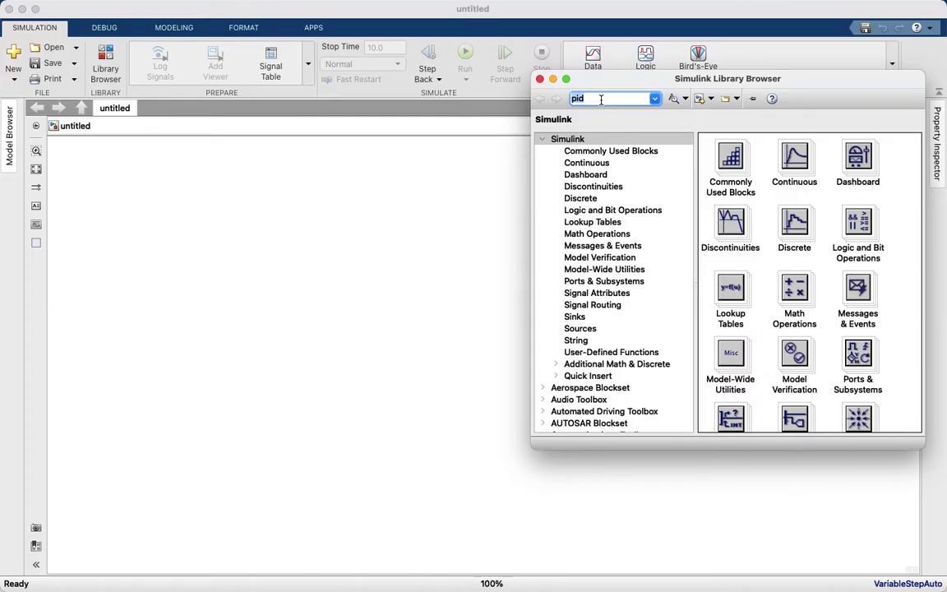
pyautogui.write('dc voltage')
pyautogui.press('Return')
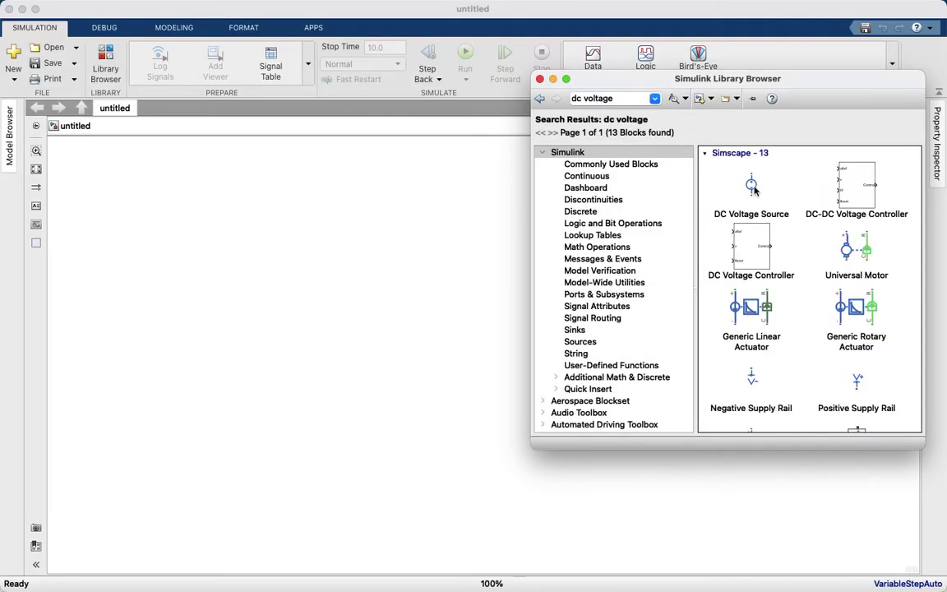
pyautogui.scroll(-5, 754, 189)
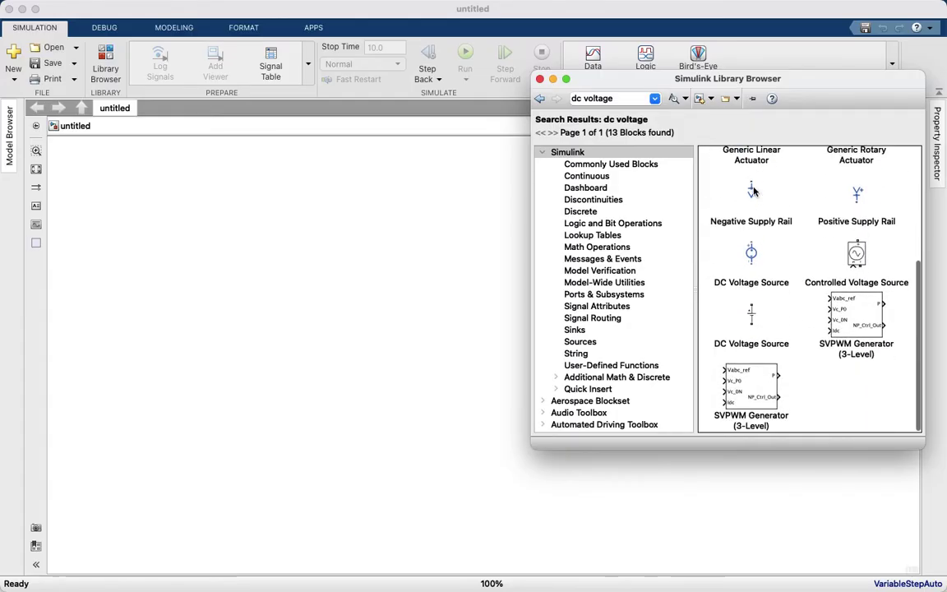
pyautogui.rightClick(752, 306)
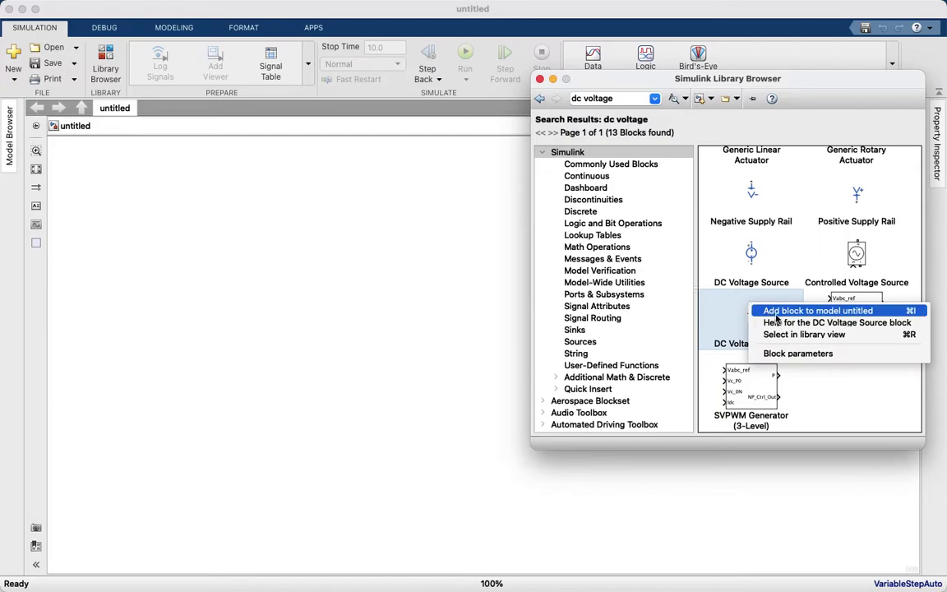
pyautogui.click(775, 318)
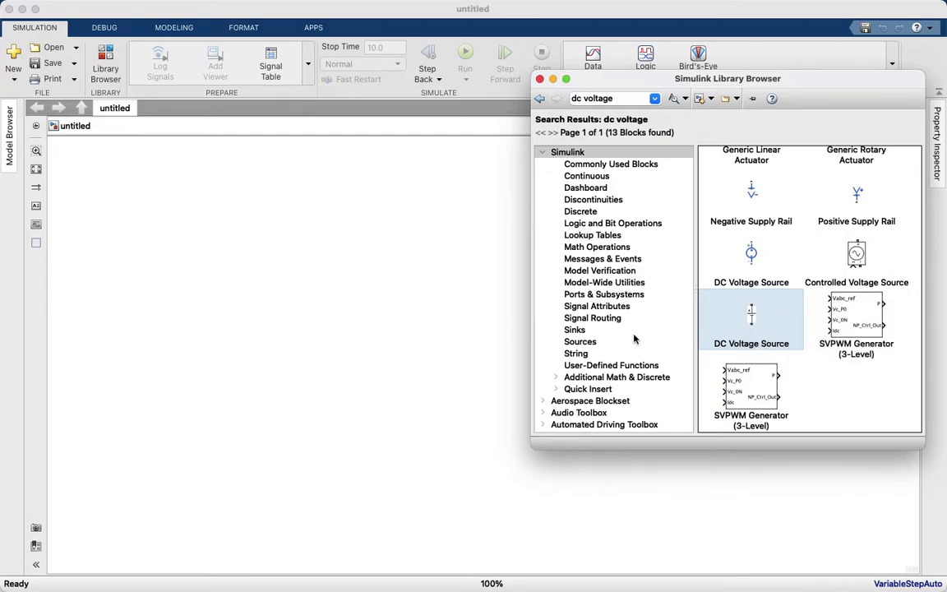
# Search the library for 'rlc' and scroll through the 29 results.
pyautogui.click(624, 97)
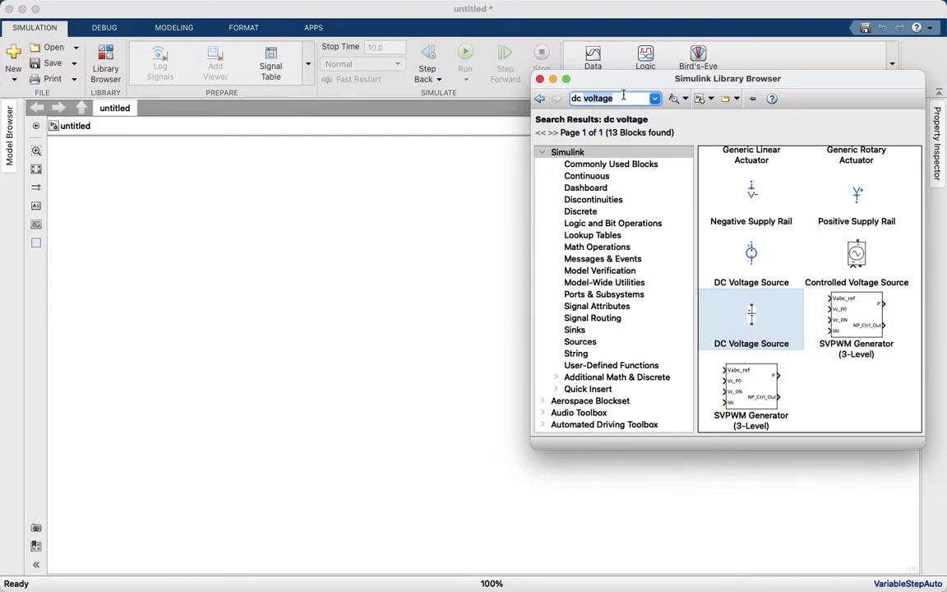
pyautogui.write('rlc')
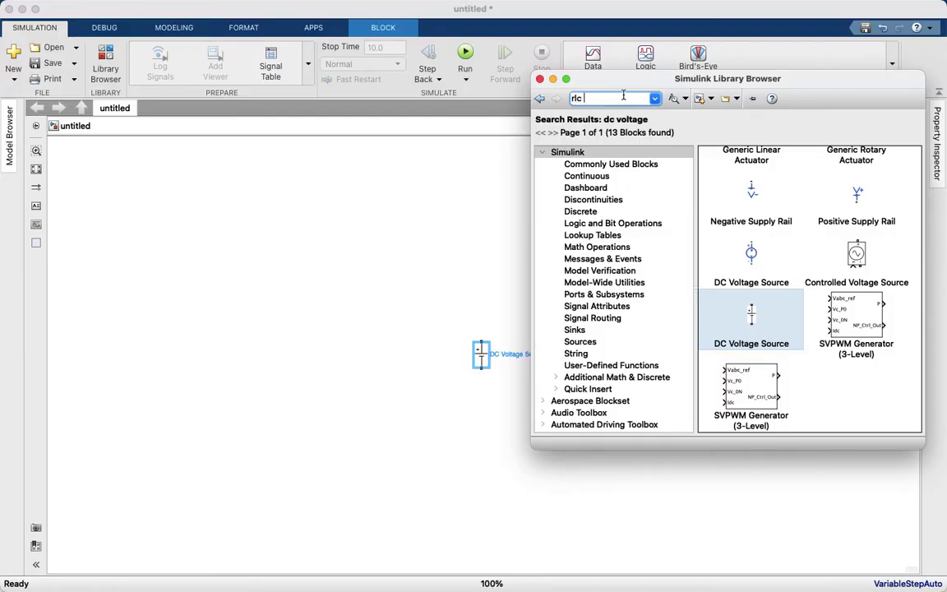
pyautogui.press('Return')
pyautogui.scroll(-3, 780, 281)
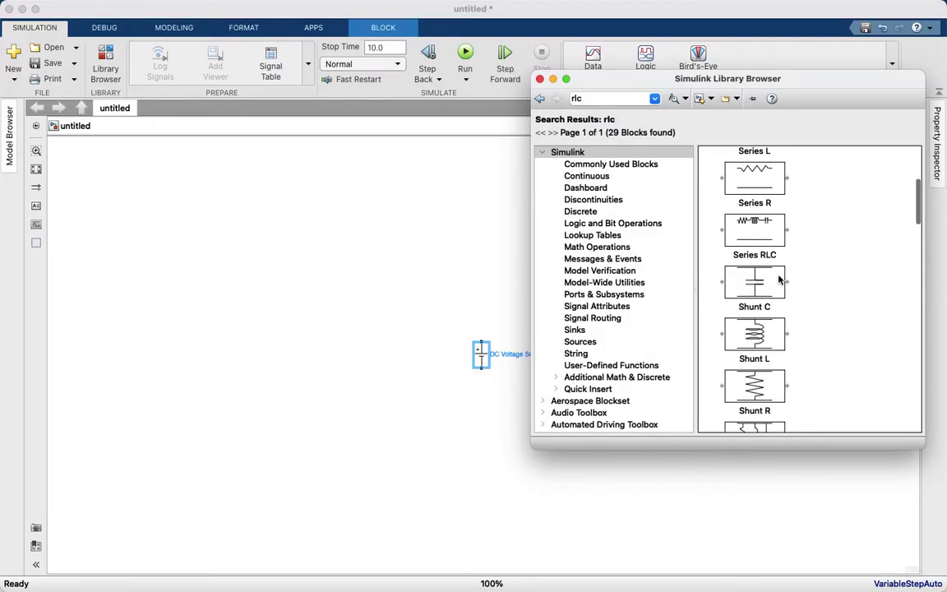
pyautogui.scroll(-3, 779, 280)
pyautogui.scroll(-2, 779, 281)
pyautogui.scroll(-3, 779, 280)
pyautogui.scroll(-3, 780, 281)
pyautogui.scroll(-3, 780, 281)
pyautogui.scroll(-3, 780, 280)
pyautogui.scroll(-3, 779, 281)
pyautogui.scroll(-2, 779, 281)
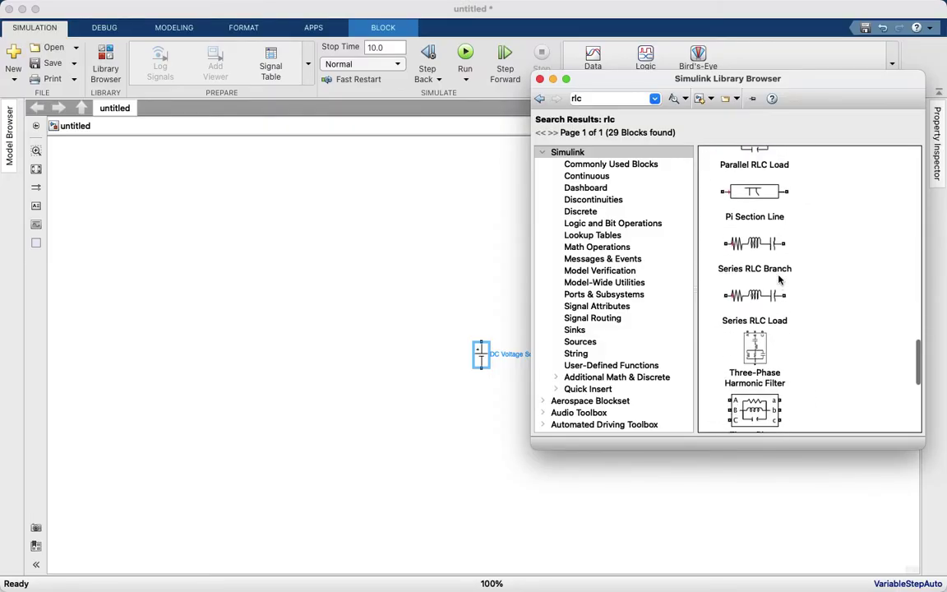
# Add the Series RLC Branch block, not the Series RLC Load, to the untitled model.
pyautogui.click(754, 272)
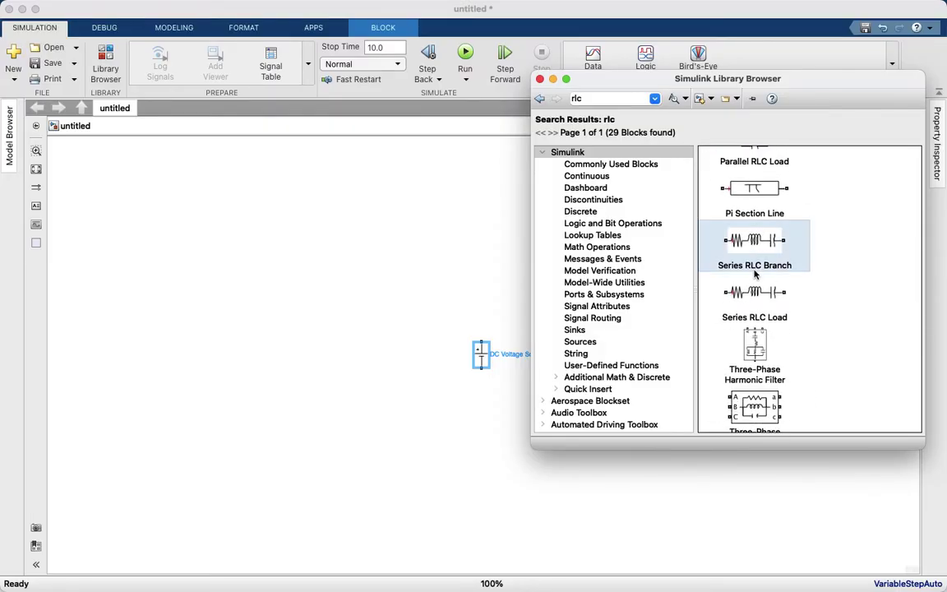
pyautogui.click(755, 299)
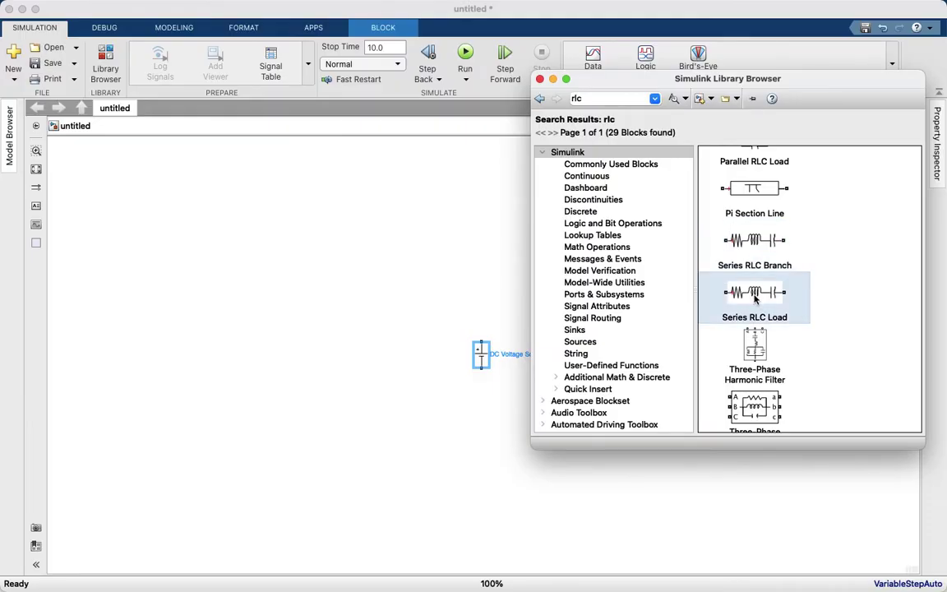
pyautogui.click(753, 249)
pyautogui.rightClick(753, 250)
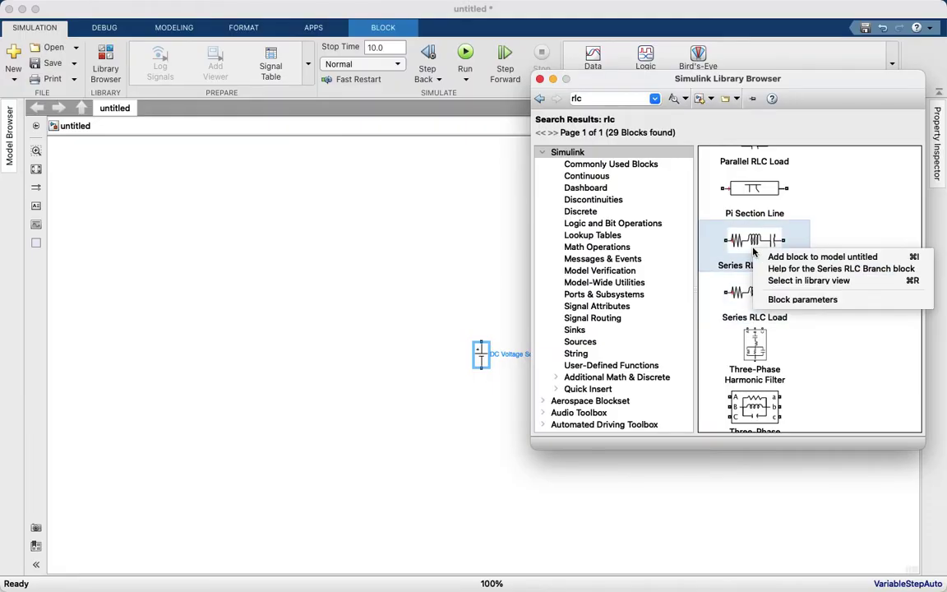
pyautogui.click(781, 257)
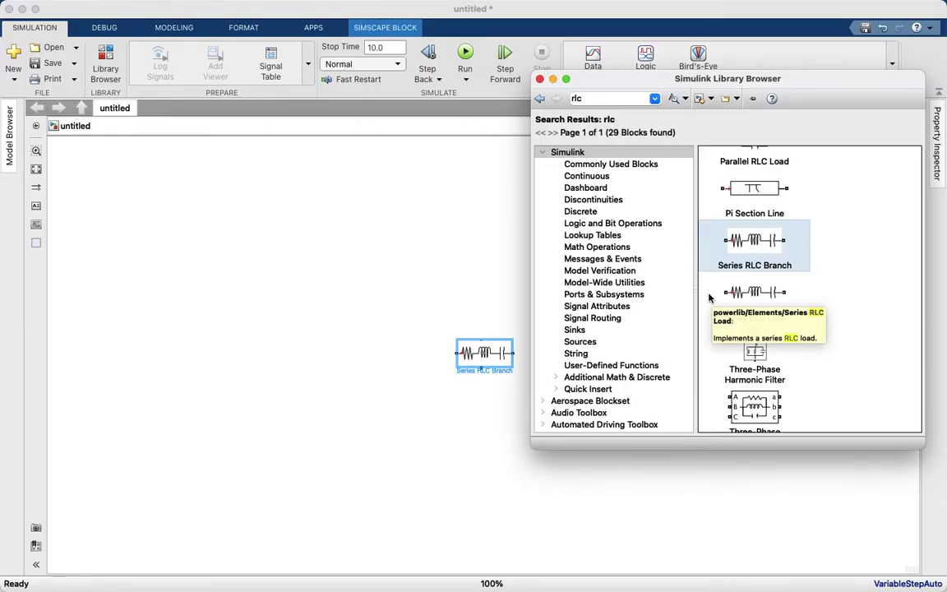
# Search the library for 'c' and scroll through the long result list.
pyautogui.click(602, 98)
pyautogui.write('current')
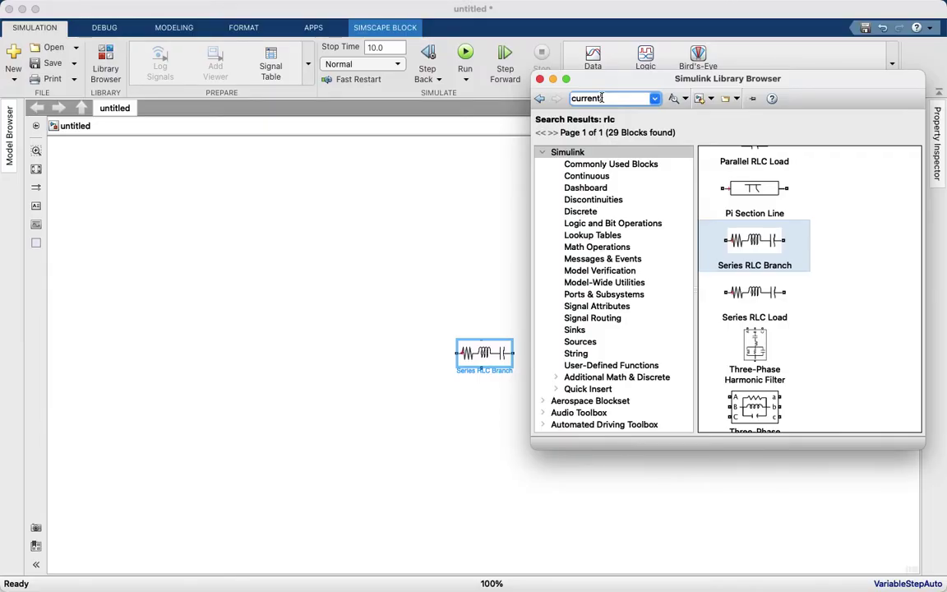
pyautogui.press('Return')
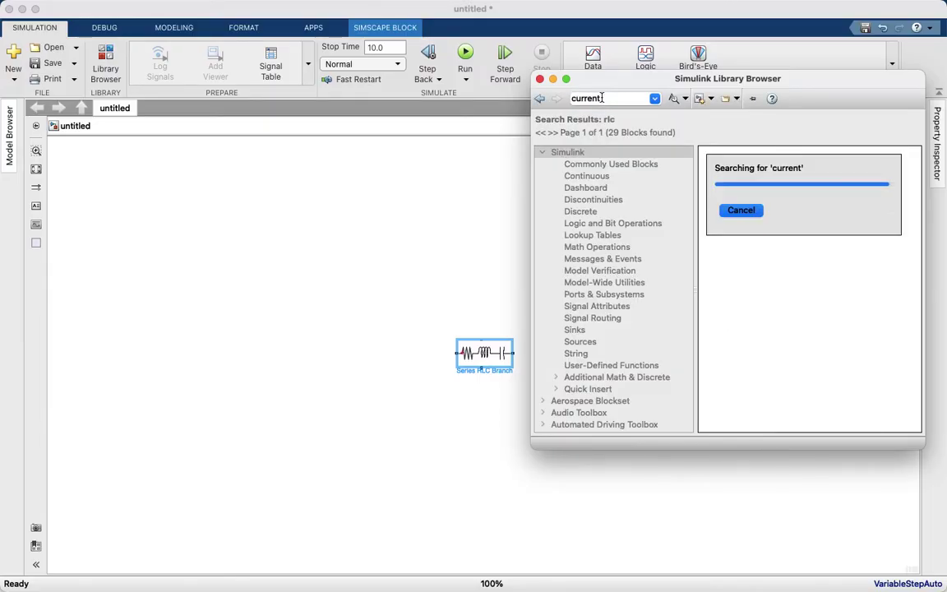
pyautogui.scroll(-1, 759, 214)
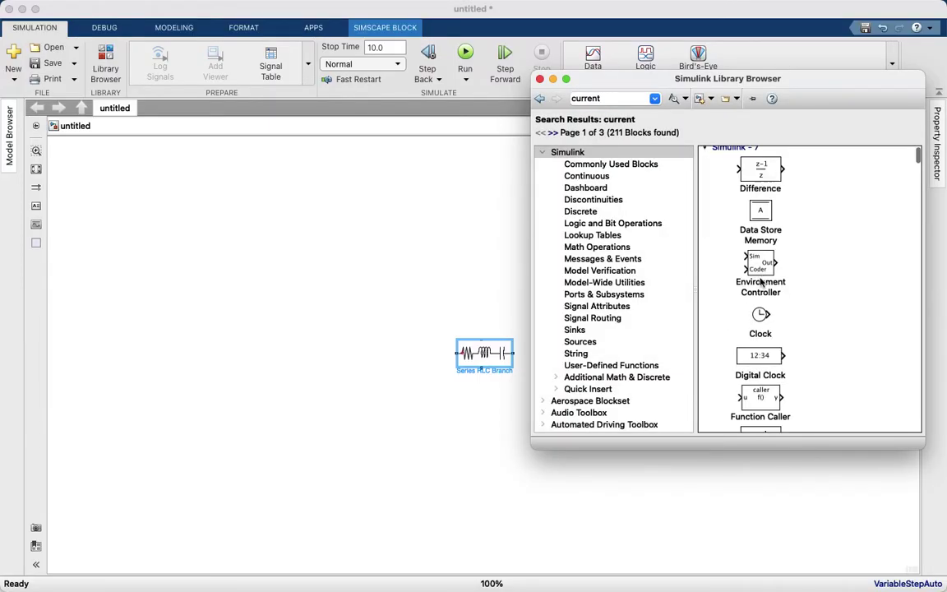
pyautogui.scroll(-3, 759, 231)
pyautogui.scroll(-3, 760, 255)
pyautogui.scroll(-3, 761, 280)
pyautogui.scroll(-3, 761, 281)
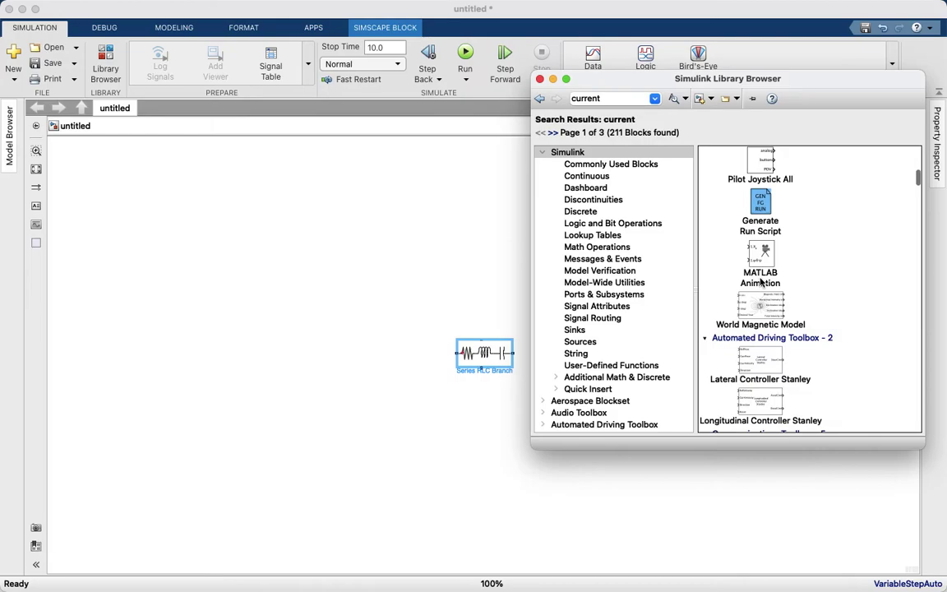
pyautogui.scroll(-5, 761, 281)
pyautogui.scroll(-5, 761, 281)
pyautogui.scroll(-5, 761, 282)
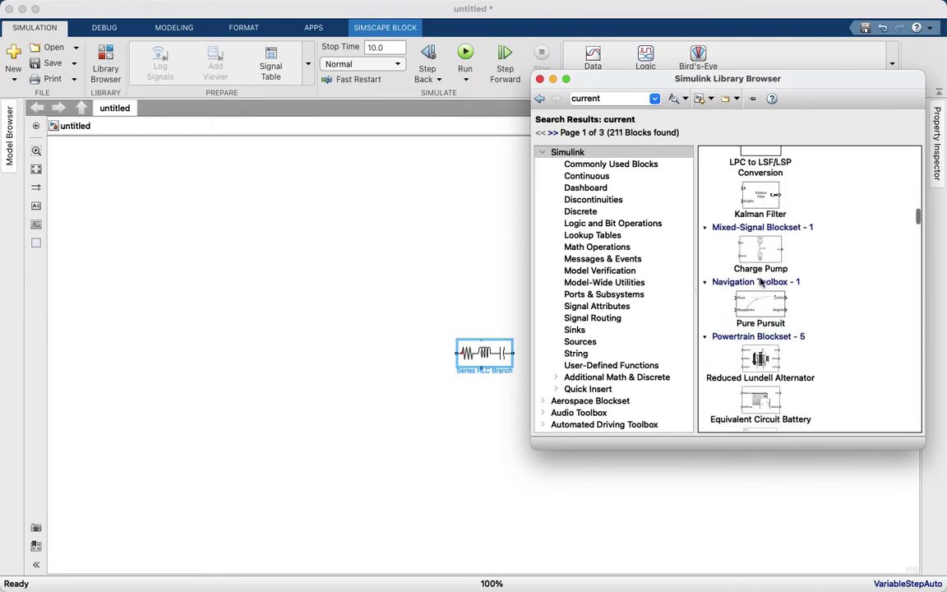
pyautogui.scroll(-5, 761, 281)
pyautogui.scroll(-5, 762, 282)
pyautogui.scroll(-5, 762, 282)
pyautogui.scroll(-5, 762, 282)
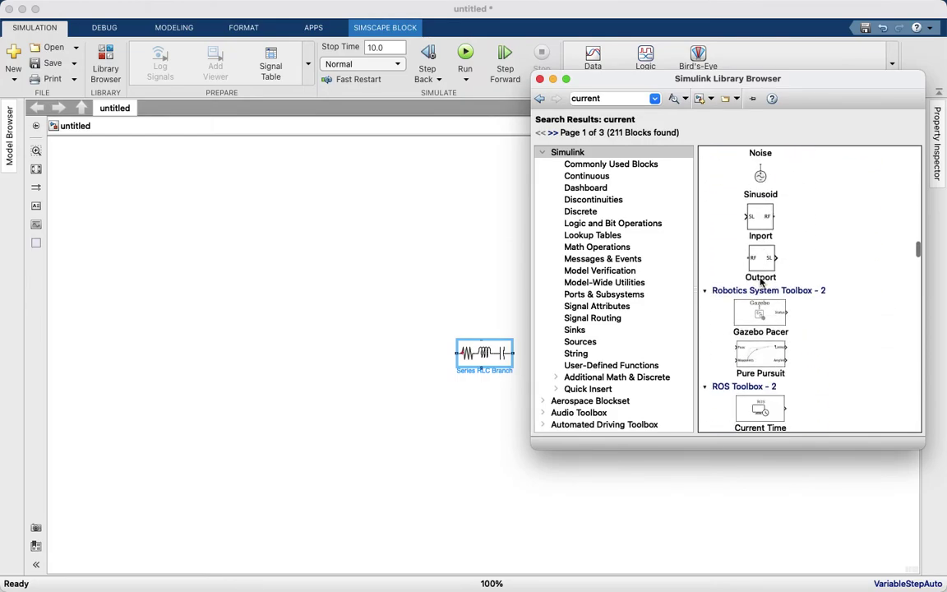
pyautogui.scroll(-5, 762, 281)
pyautogui.scroll(-5, 761, 281)
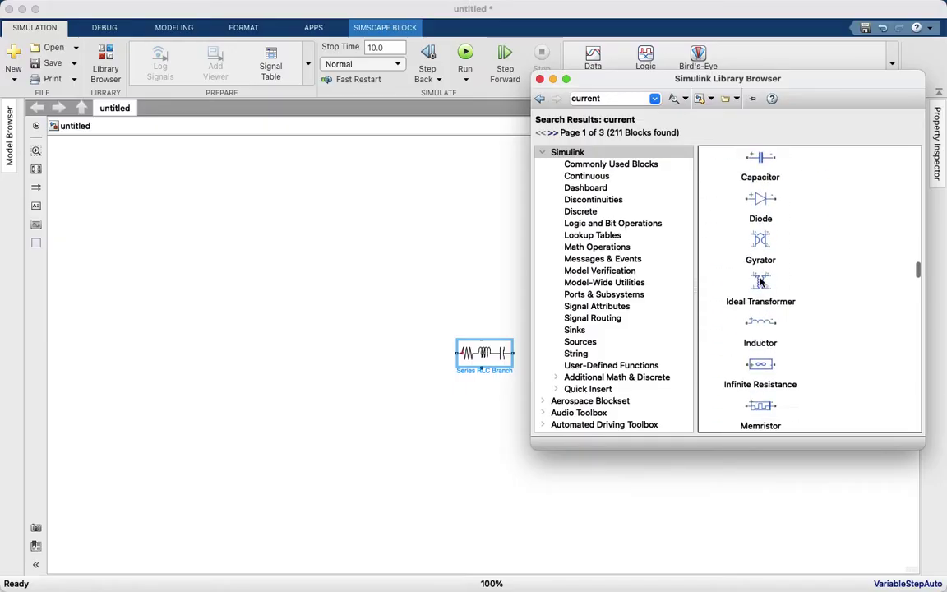
pyautogui.scroll(-5, 761, 281)
pyautogui.scroll(-2, 761, 282)
pyautogui.scroll(-4, 761, 282)
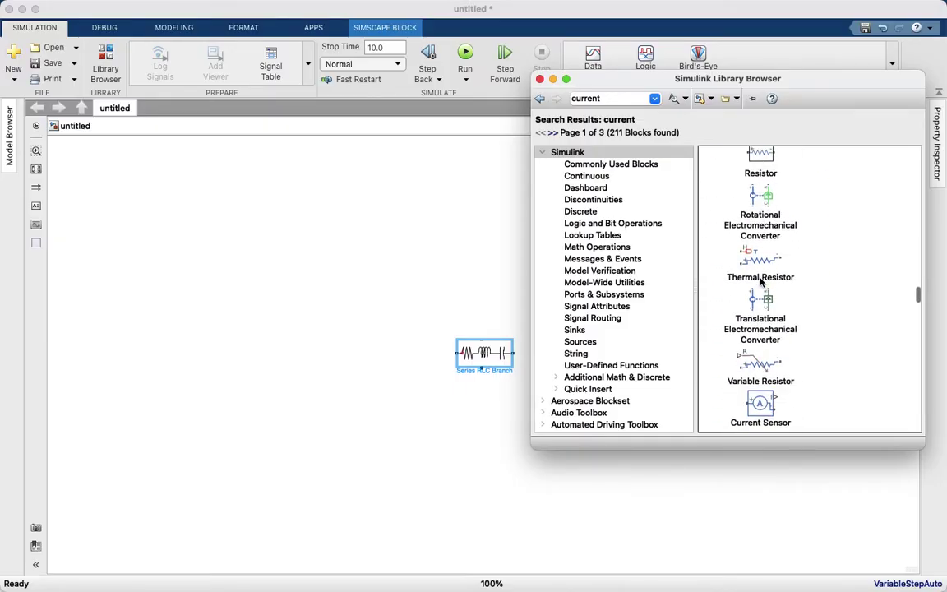
pyautogui.scroll(-4, 761, 282)
pyautogui.scroll(-4, 761, 282)
pyautogui.scroll(2, 760, 282)
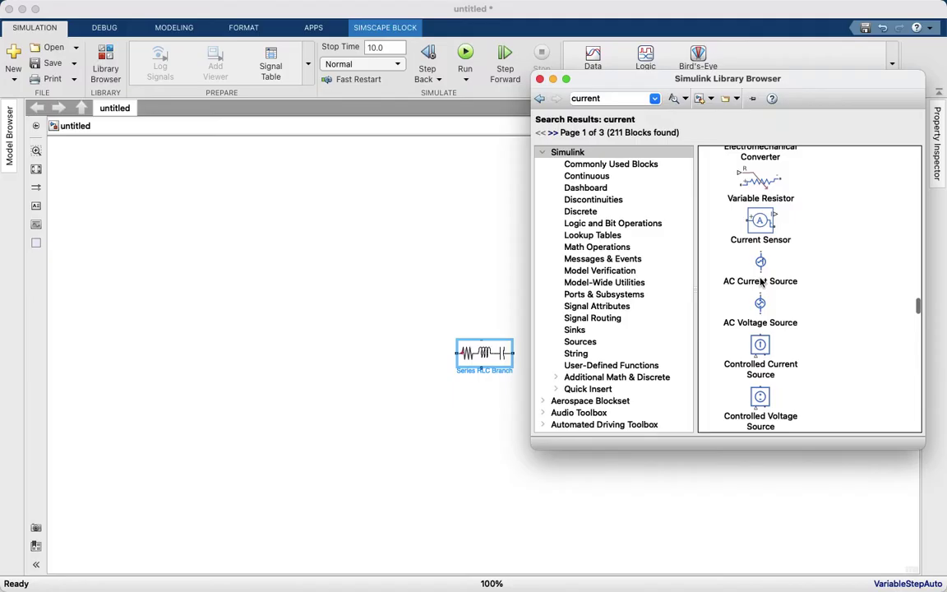
pyautogui.scroll(-2, 760, 282)
pyautogui.scroll(-1, 761, 282)
pyautogui.scroll(-5, 753, 281)
pyautogui.scroll(-2, 749, 281)
pyautogui.scroll(-1, 749, 281)
pyautogui.scroll(-4, 749, 281)
pyautogui.scroll(-4, 749, 282)
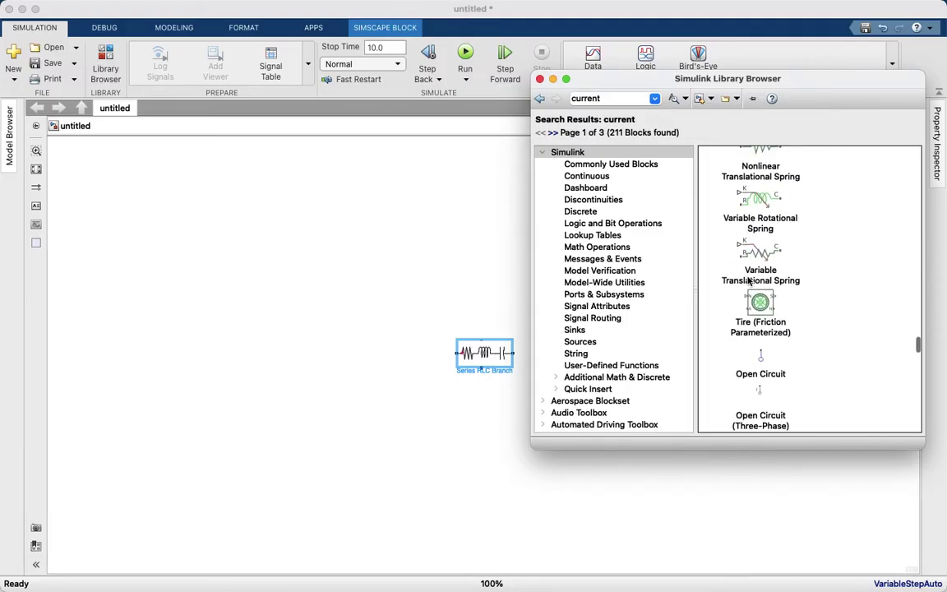
pyautogui.scroll(-5, 749, 281)
pyautogui.scroll(-5, 749, 281)
pyautogui.scroll(-8, 749, 281)
pyautogui.scroll(-7, 749, 281)
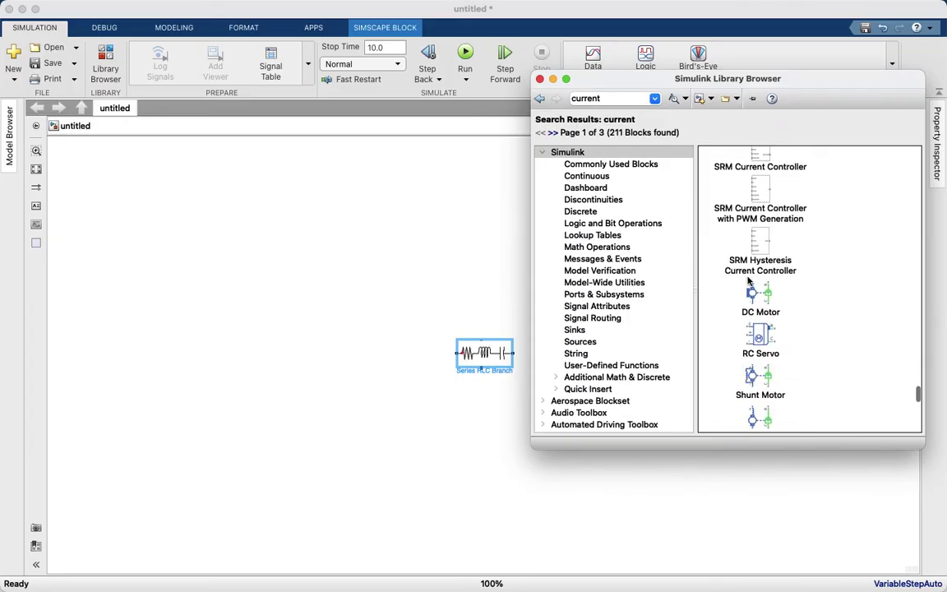
pyautogui.scroll(-8, 749, 281)
pyautogui.scroll(-6, 749, 281)
pyautogui.scroll(-1, 749, 281)
pyautogui.scroll(-3, 749, 281)
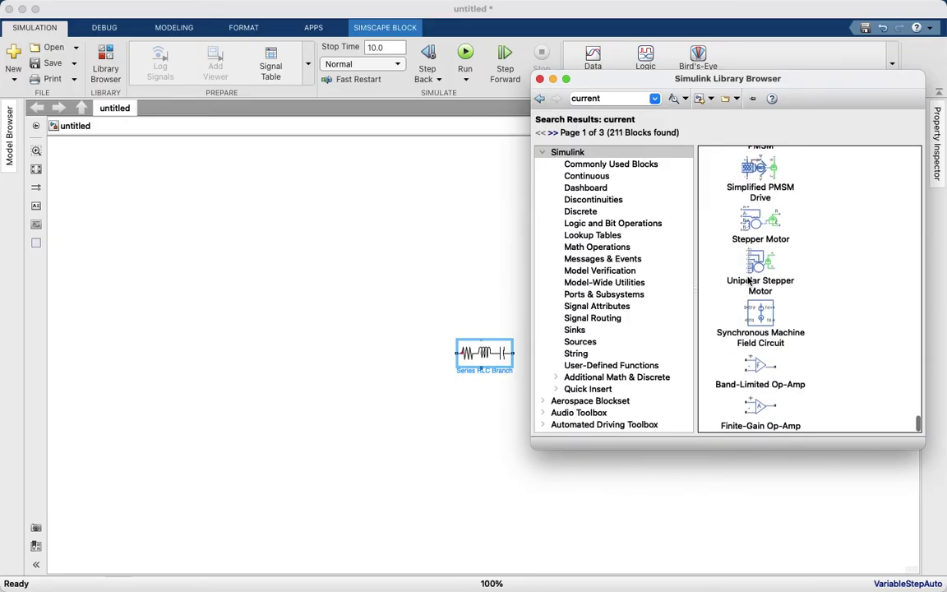
pyautogui.scroll(15, 749, 281)
# Narrow the search to 'current me' and add the Current Measurement block to the model.
pyautogui.doubleClick(619, 99)
pyautogui.press('BackSpace')
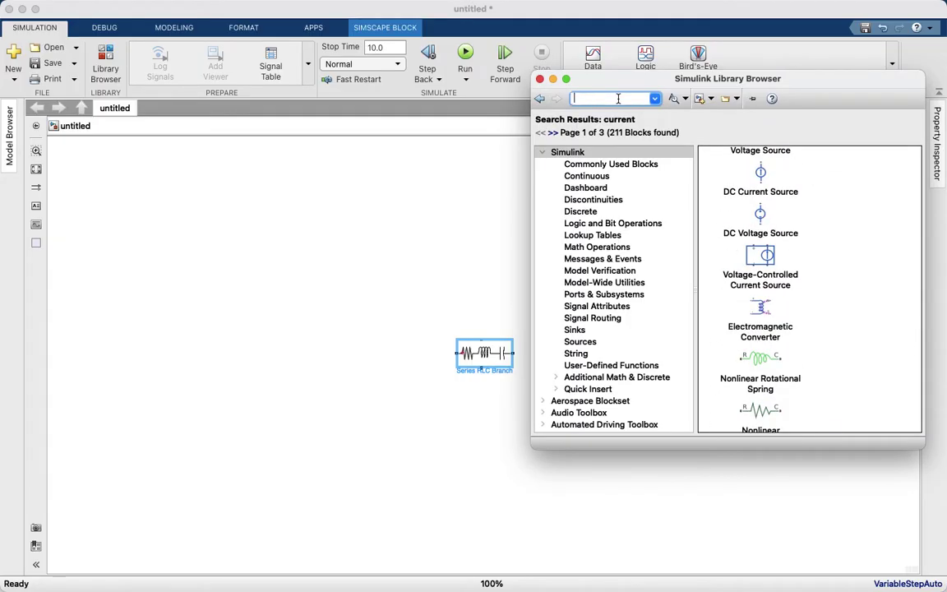
pyautogui.write('current ')
pyautogui.write('meas')
pyautogui.press('Return')
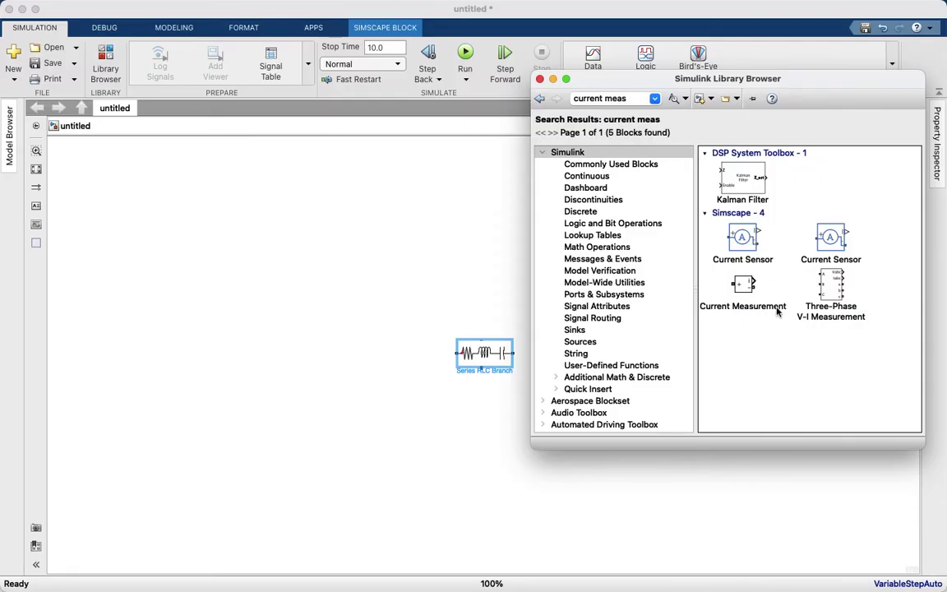
pyautogui.click(743, 284)
pyautogui.rightClick(743, 283)
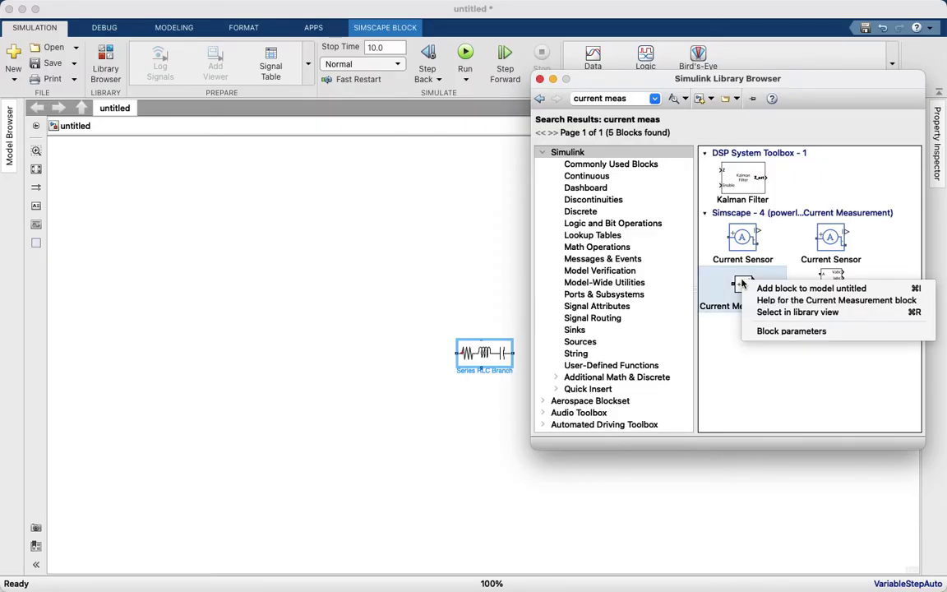
pyautogui.click(763, 287)
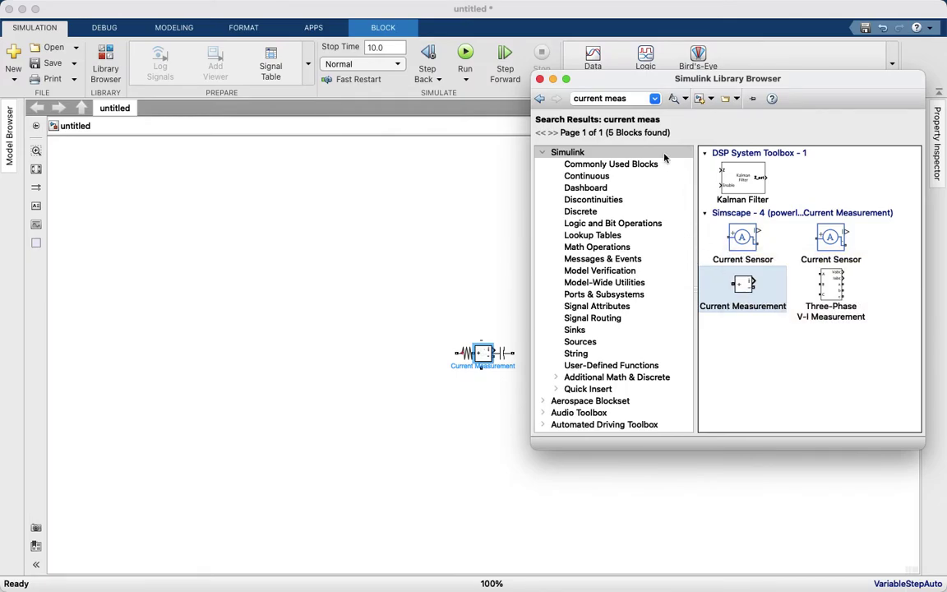
pyautogui.click(637, 98)
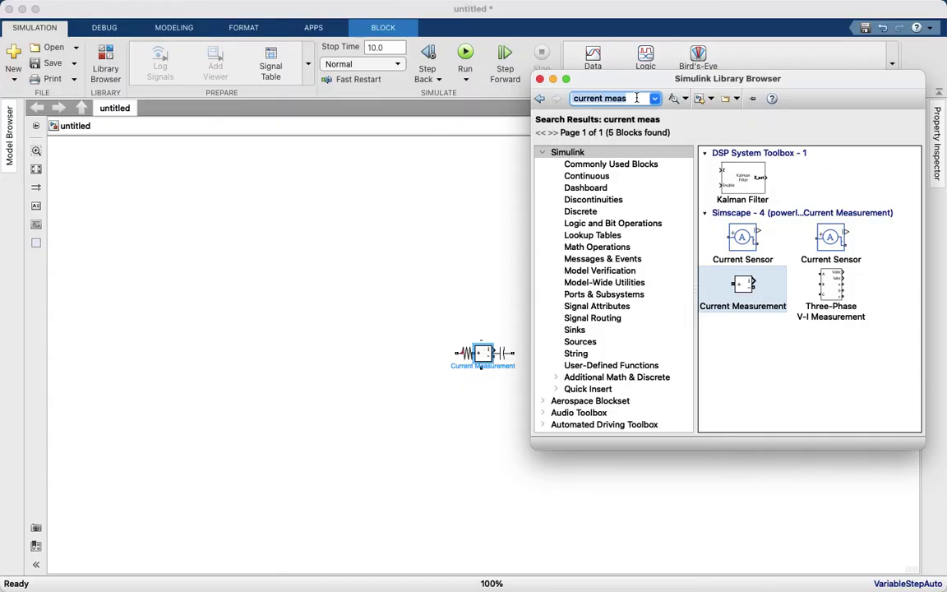
# Search 'voltag meas' and add the Voltage Measurement block to the model.
pyautogui.write('vol')
pyautogui.write('tag')
pyautogui.write('meas')
pyautogui.press('Return')
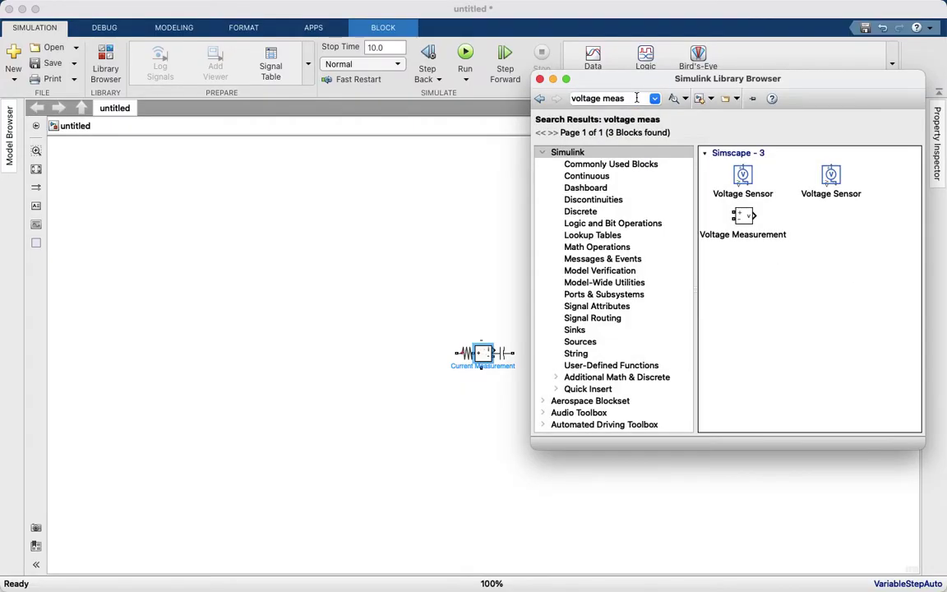
pyautogui.click(742, 215)
pyautogui.rightClick(743, 217)
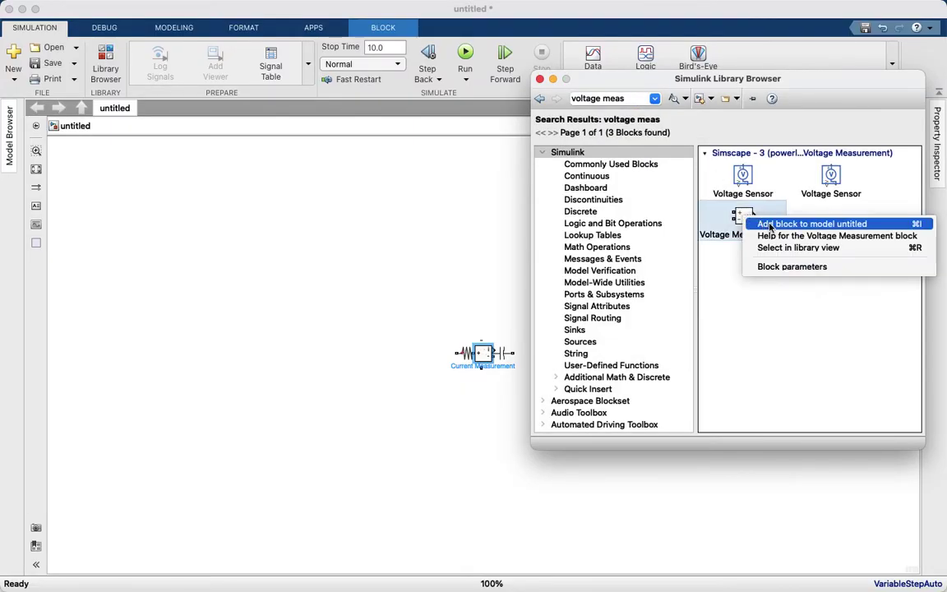
pyautogui.click(771, 225)
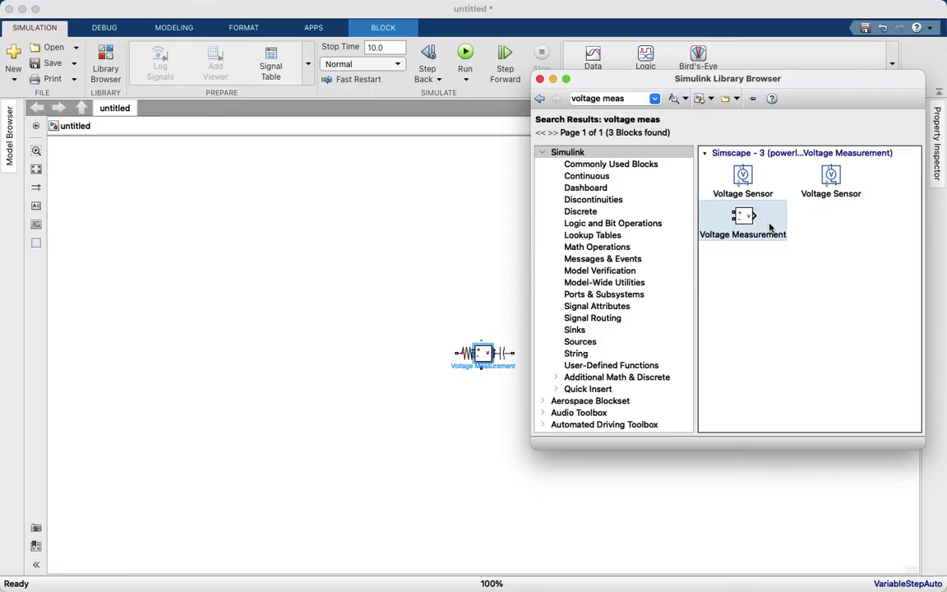
# Search 'product' and add the Product block to the model.
pyautogui.click(629, 98)
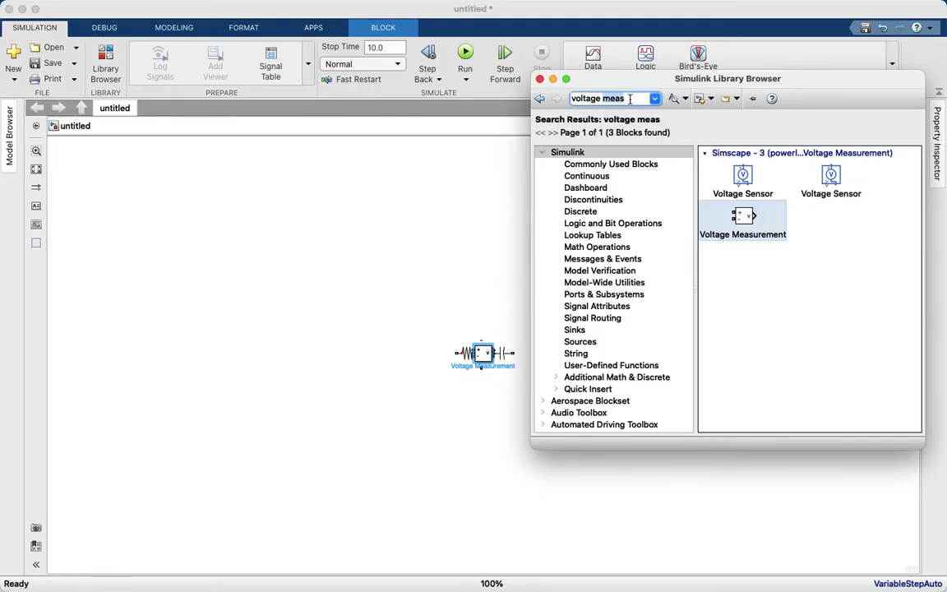
pyautogui.doubleClick(630, 98)
pyautogui.tripleClick(630, 98)
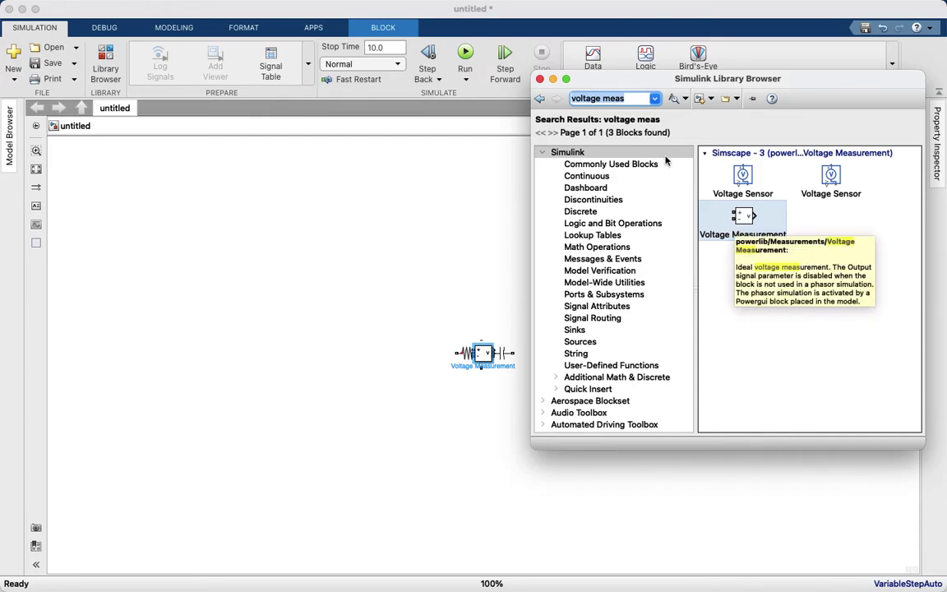
pyautogui.write('product')
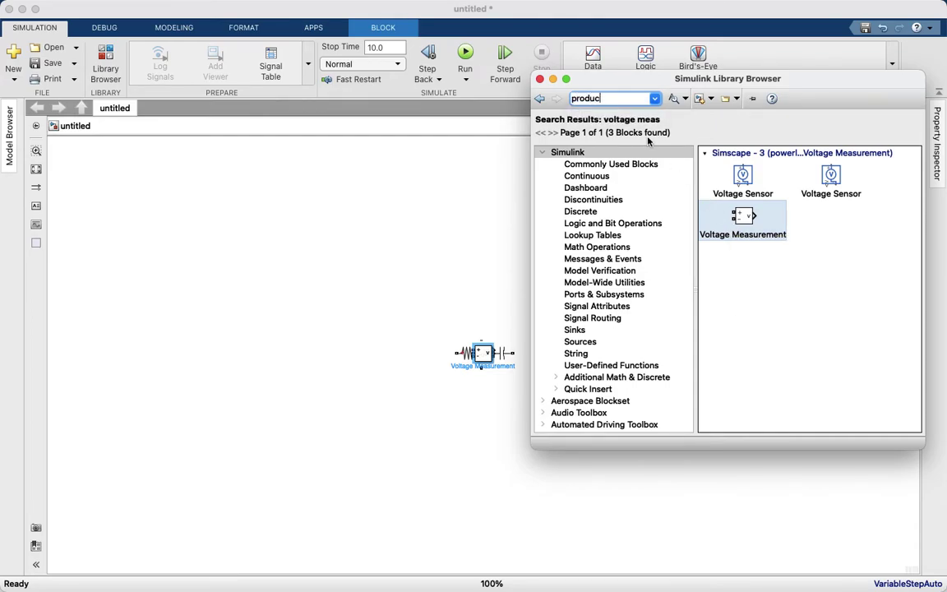
pyautogui.press('Return')
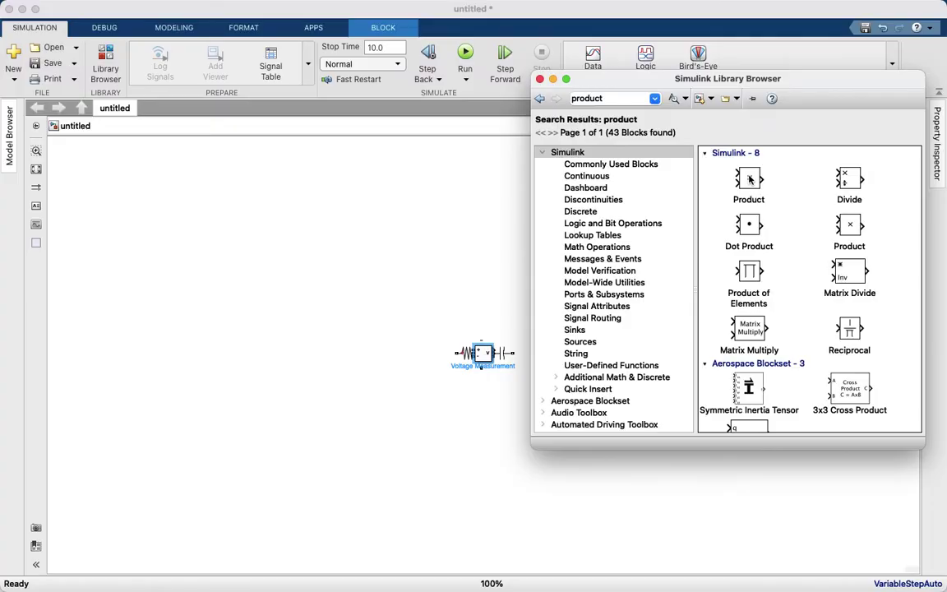
pyautogui.click(752, 181)
pyautogui.rightClick(761, 180)
pyautogui.click(710, 190)
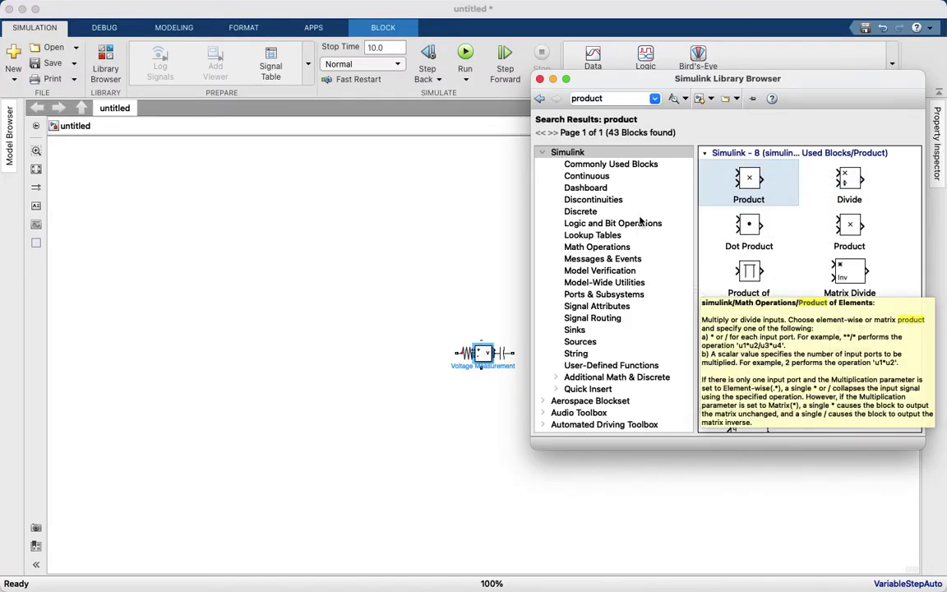
# Search 'display' and add the Scope block from the results.
pyautogui.doubleClick(613, 99)
pyautogui.write('display')
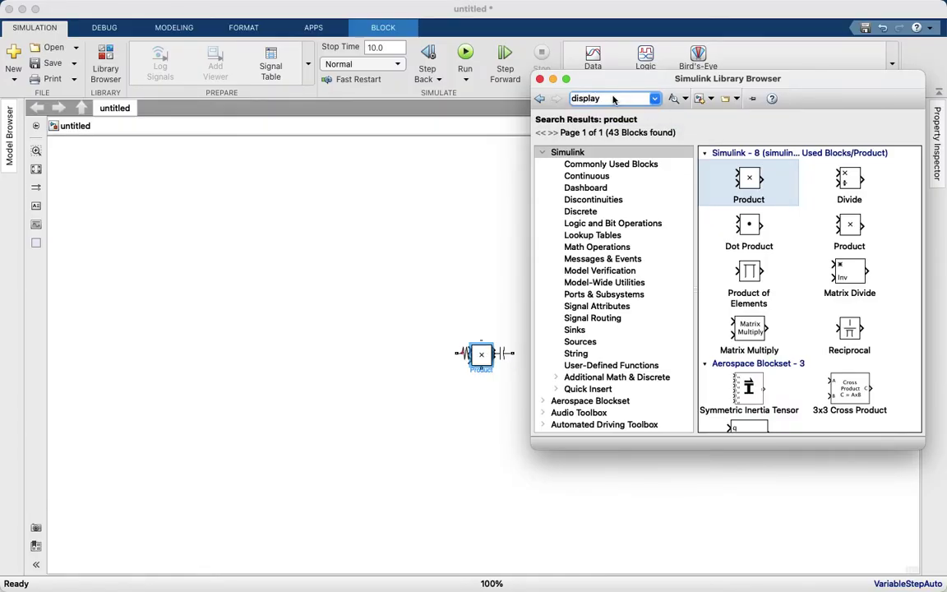
pyautogui.press('Return')
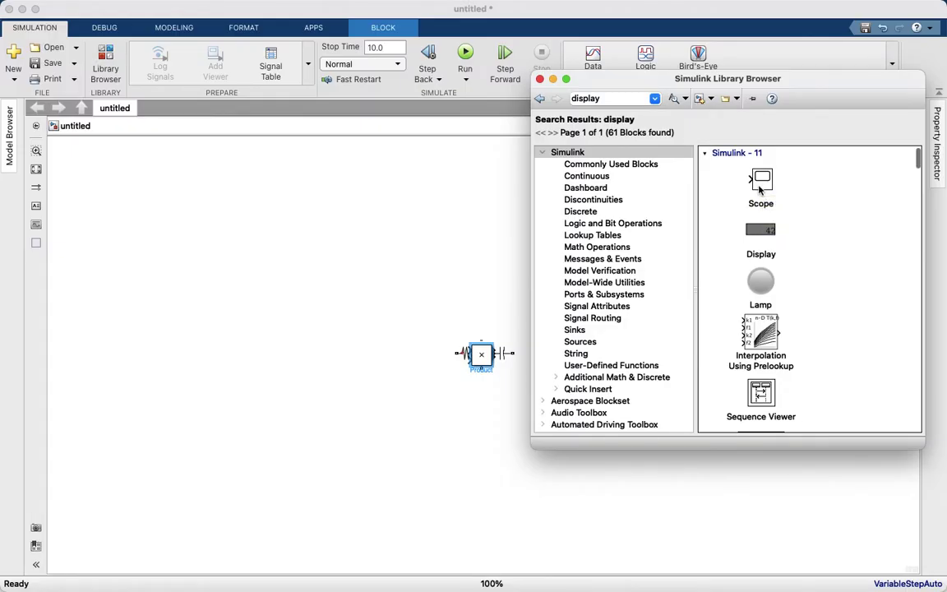
pyautogui.rightClick(759, 189)
pyautogui.click(769, 192)
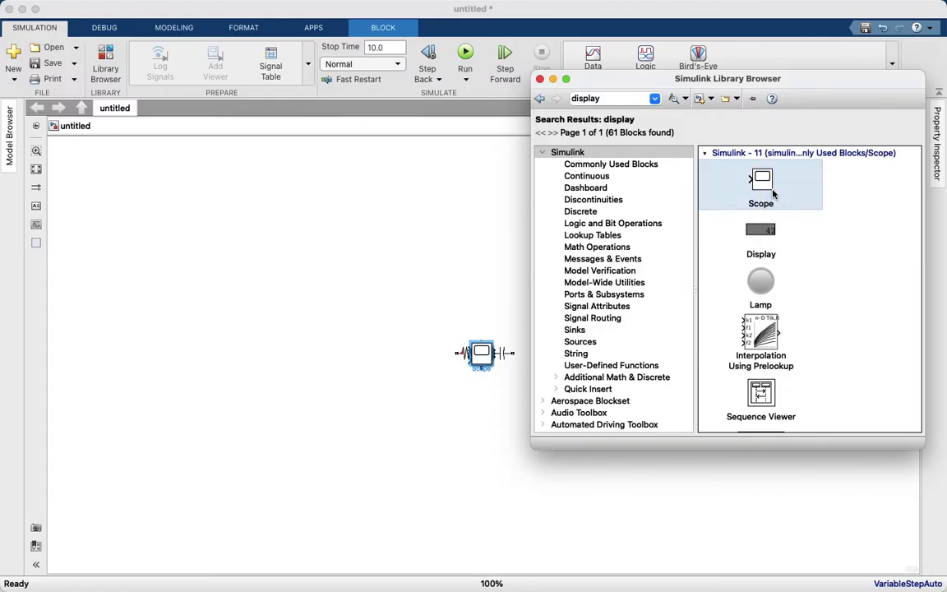
# Add the numeric Display block to the model and minimize the Library Browser.
pyautogui.click(760, 236)
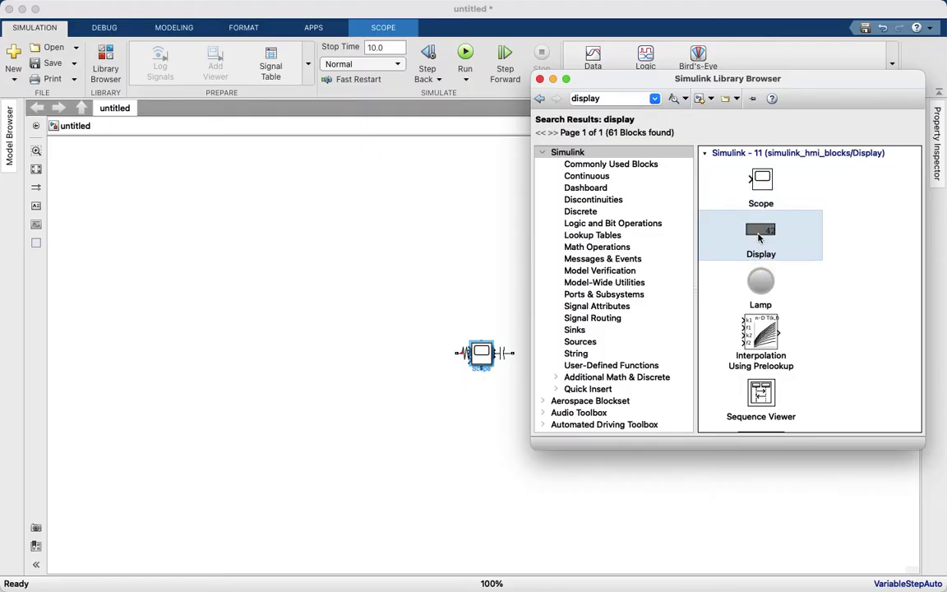
pyautogui.scroll(-3, 760, 237)
pyautogui.scroll(-5, 760, 237)
pyautogui.scroll(-2, 759, 237)
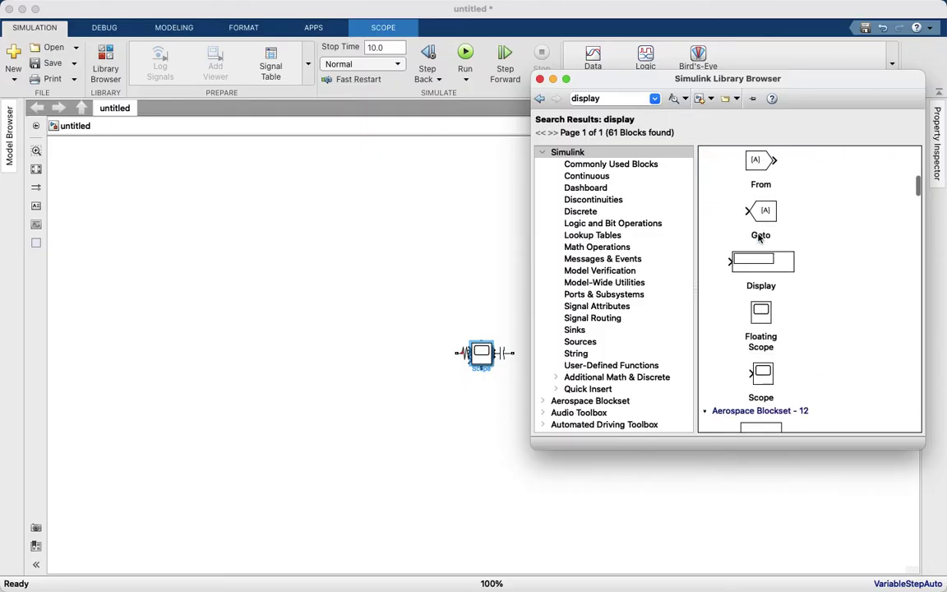
pyautogui.click(760, 261)
pyautogui.rightClick(762, 262)
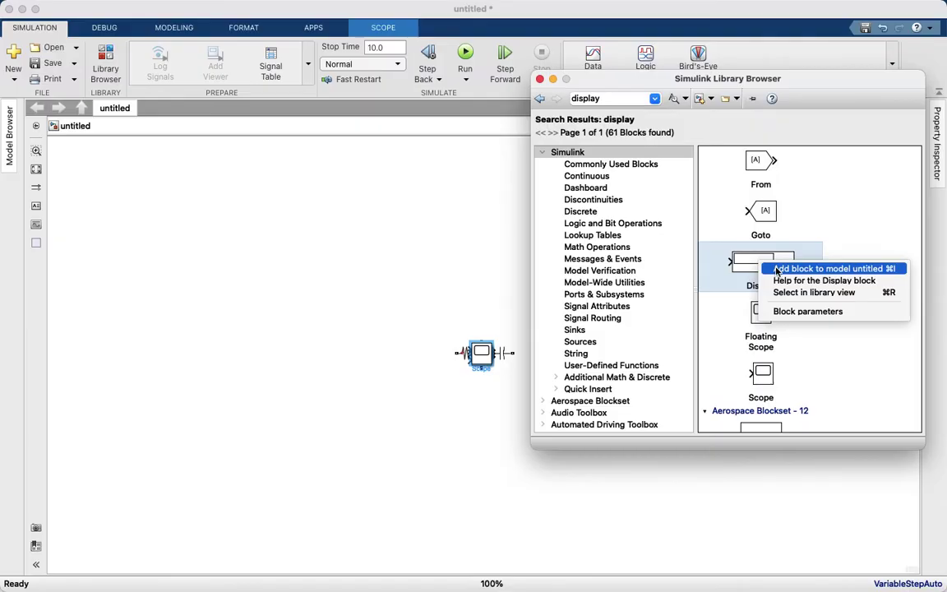
pyautogui.click(776, 269)
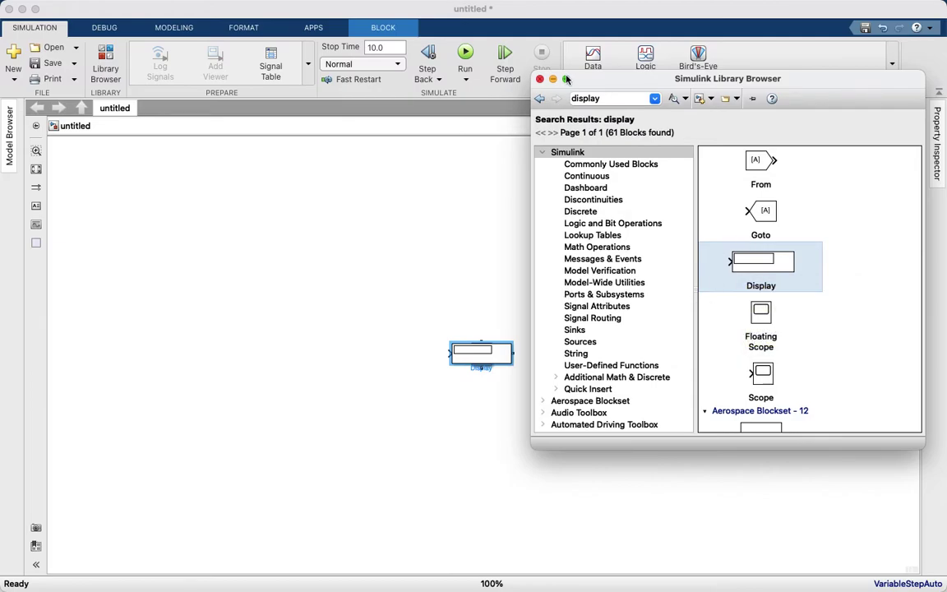
pyautogui.click(553, 79)
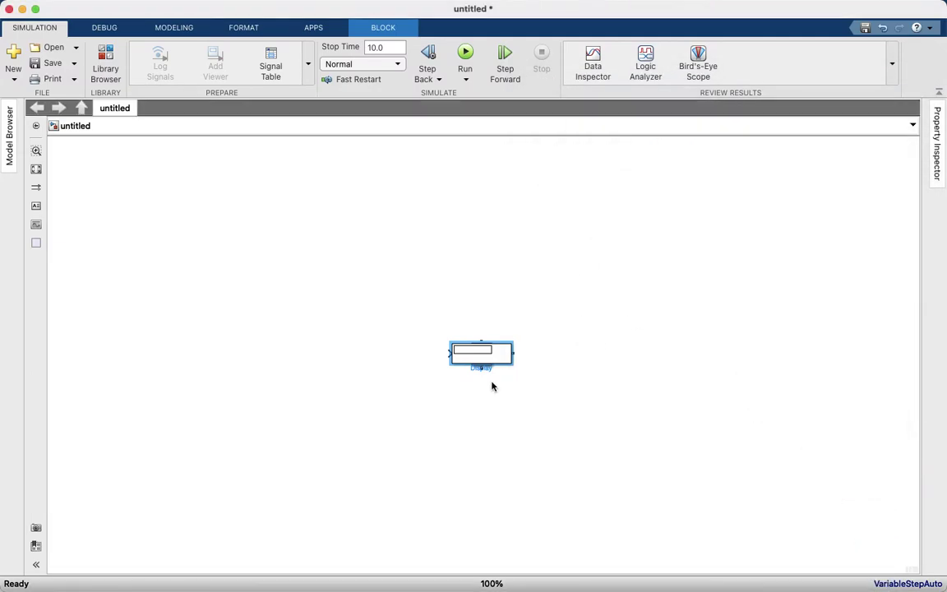
# Unstack the seven blocks: Scope upper right, DC Voltage Source lower left, the others spread between.
pyautogui.moveTo(476, 355); pyautogui.dragTo(442, 239)
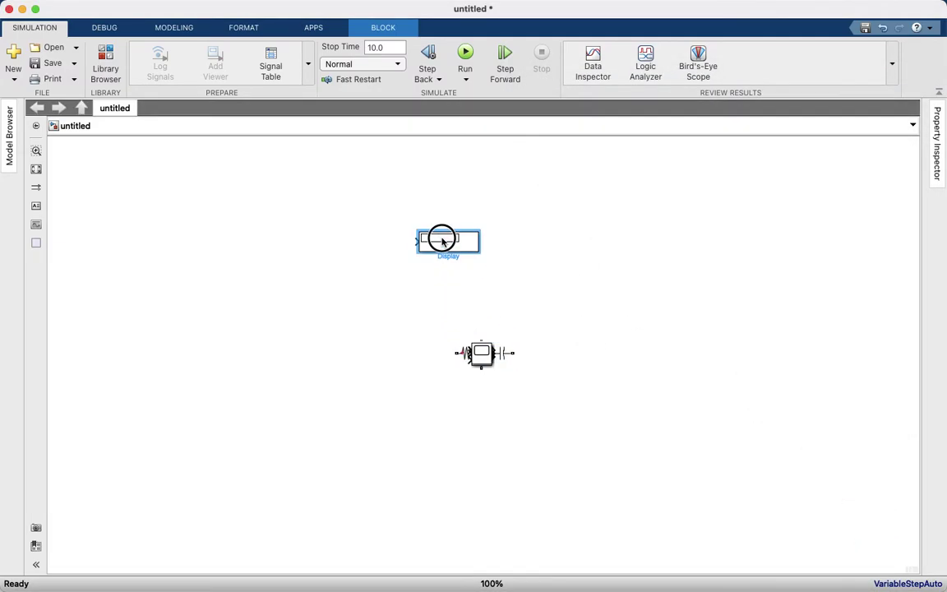
pyautogui.click(481, 354)
pyautogui.moveTo(482, 354); pyautogui.dragTo(629, 261)
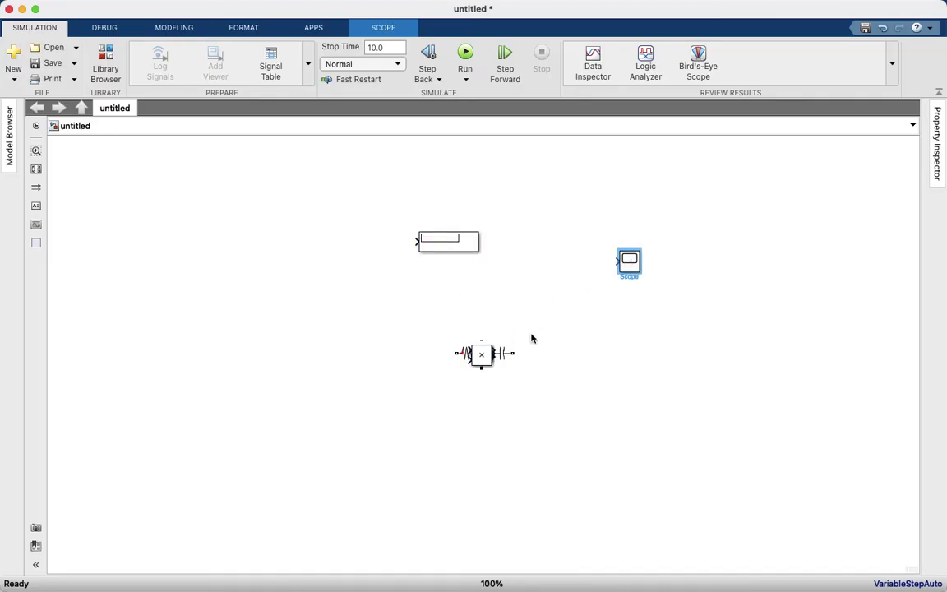
pyautogui.moveTo(482, 354); pyautogui.dragTo(520, 289)
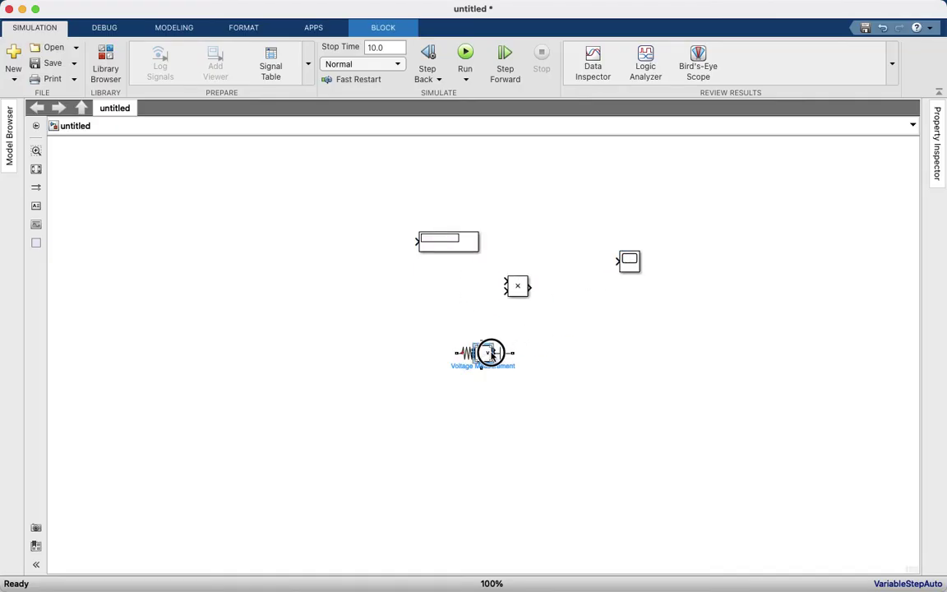
pyautogui.moveTo(486, 354); pyautogui.dragTo(592, 339)
pyautogui.moveTo(481, 356); pyautogui.dragTo(584, 416)
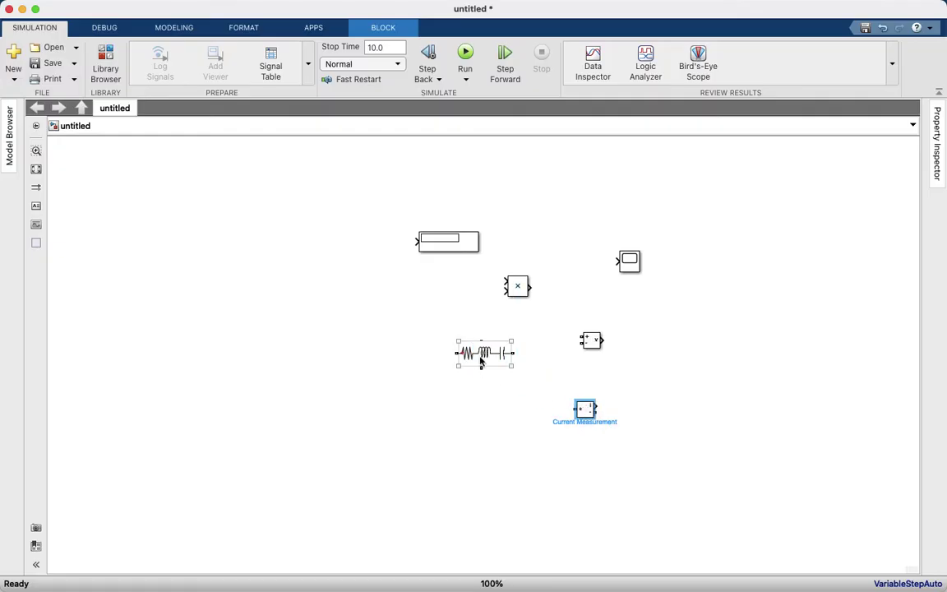
pyautogui.moveTo(482, 362); pyautogui.dragTo(422, 456)
pyautogui.click(438, 353)
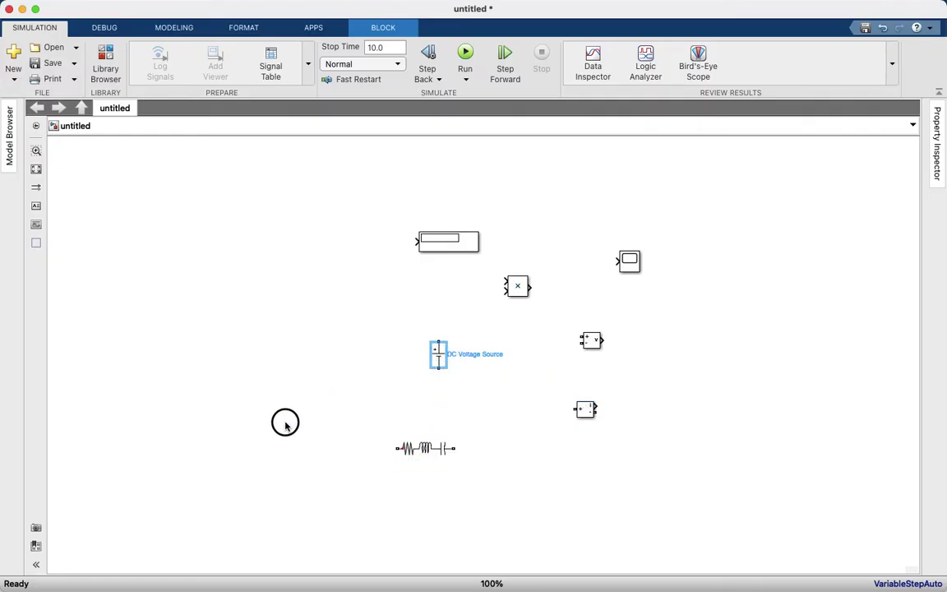
pyautogui.moveTo(286, 423); pyautogui.dragTo(152, 460)
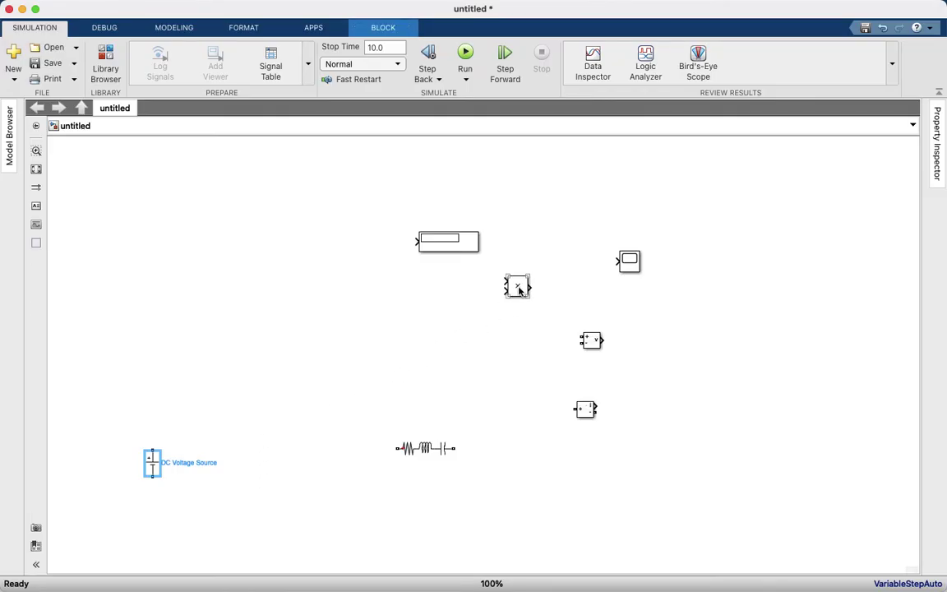
# Wire source → Current Measurement → Series RLC Branch → source, with Display above the measurement.
pyautogui.moveTo(585, 409); pyautogui.dragTo(209, 345)
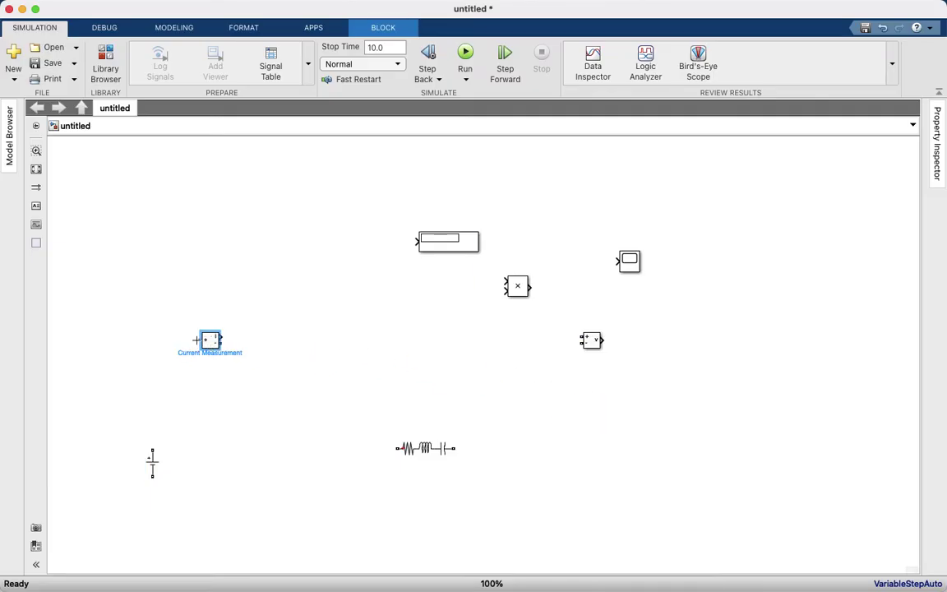
pyautogui.moveTo(196, 340); pyautogui.dragTo(152, 450)
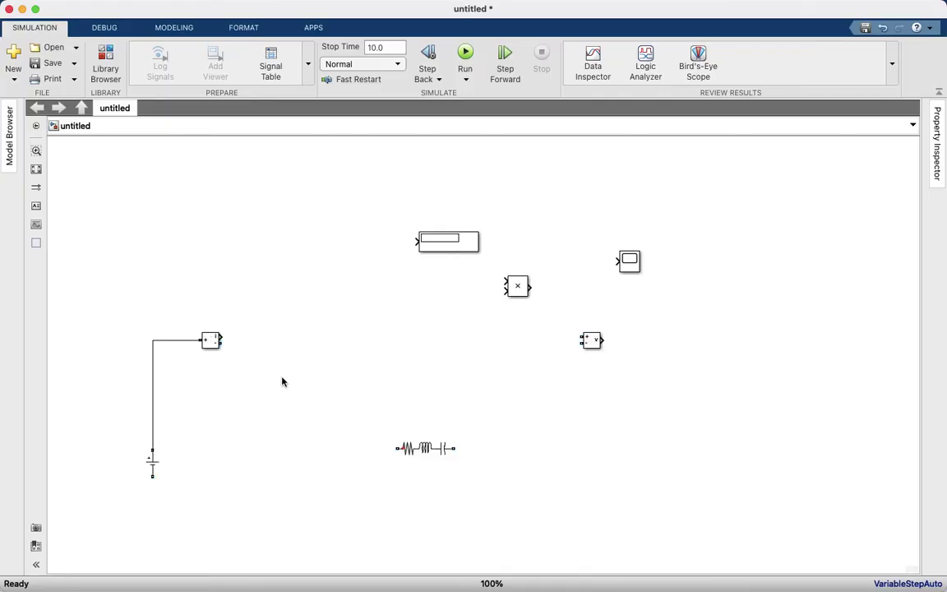
pyautogui.moveTo(423, 447); pyautogui.dragTo(366, 336)
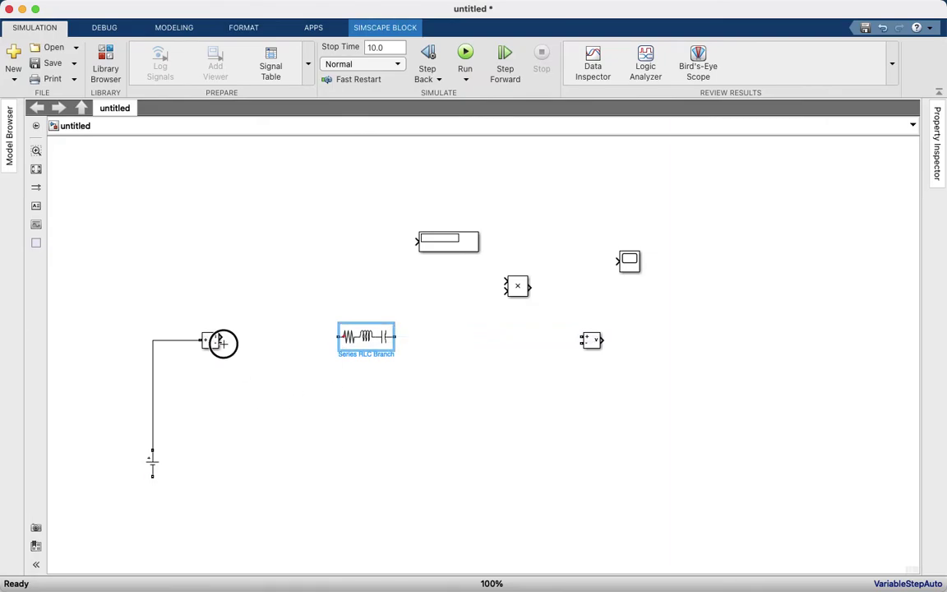
pyautogui.moveTo(221, 342); pyautogui.dragTo(345, 338)
pyautogui.click(362, 339)
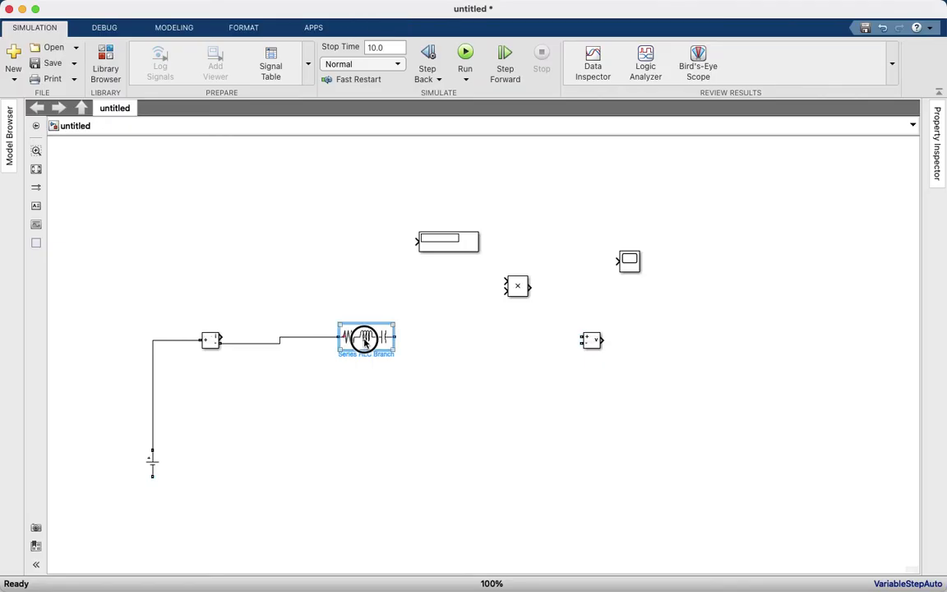
pyautogui.moveTo(364, 346); pyautogui.dragTo(364, 351)
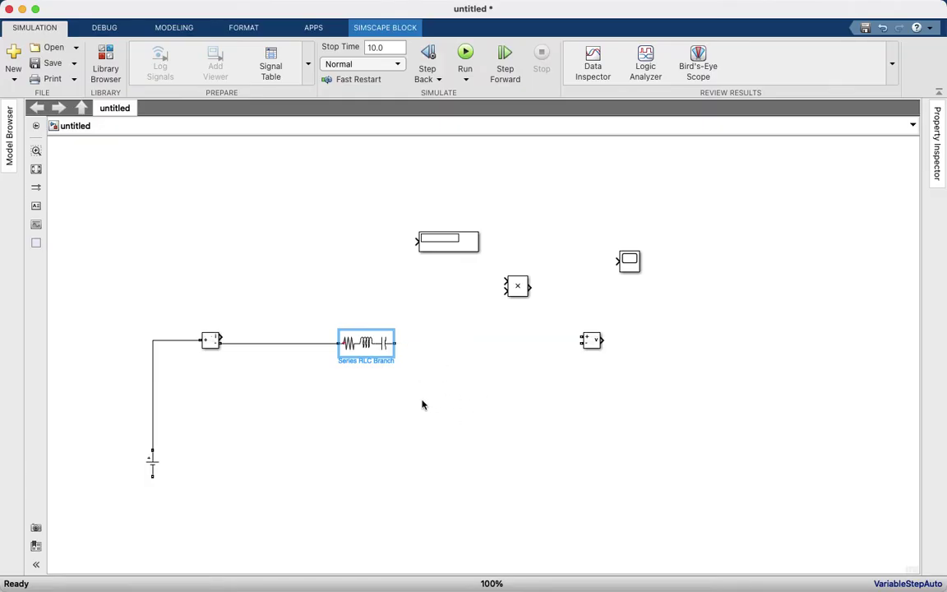
pyautogui.moveTo(397, 343)
pyautogui.mouseDown()
pyautogui.moveTo(162, 488)
pyautogui.moveTo(152, 478)
pyautogui.mouseUp()
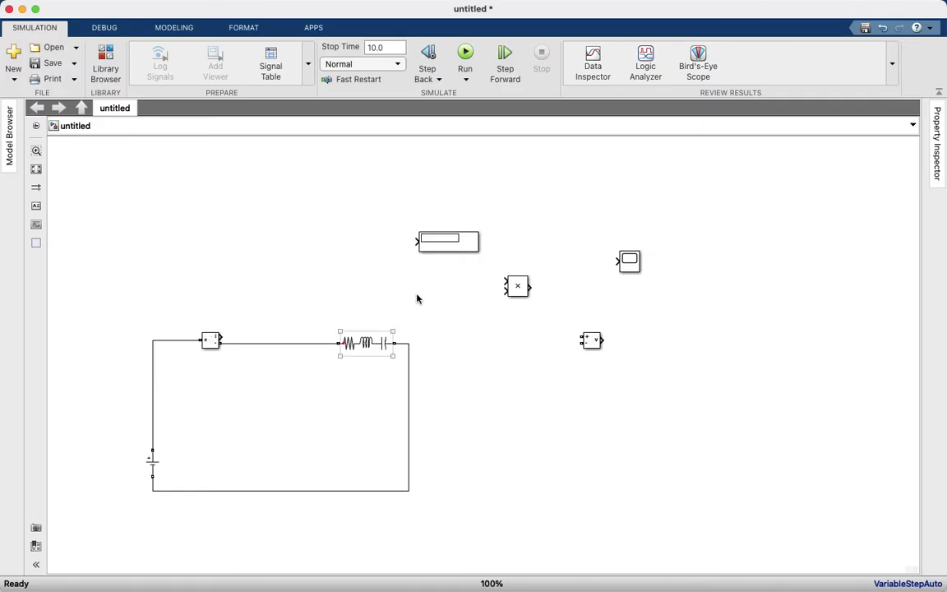
pyautogui.moveTo(449, 245)
pyautogui.mouseDown()
pyautogui.moveTo(297, 244)
pyautogui.moveTo(224, 336)
pyautogui.mouseUp()
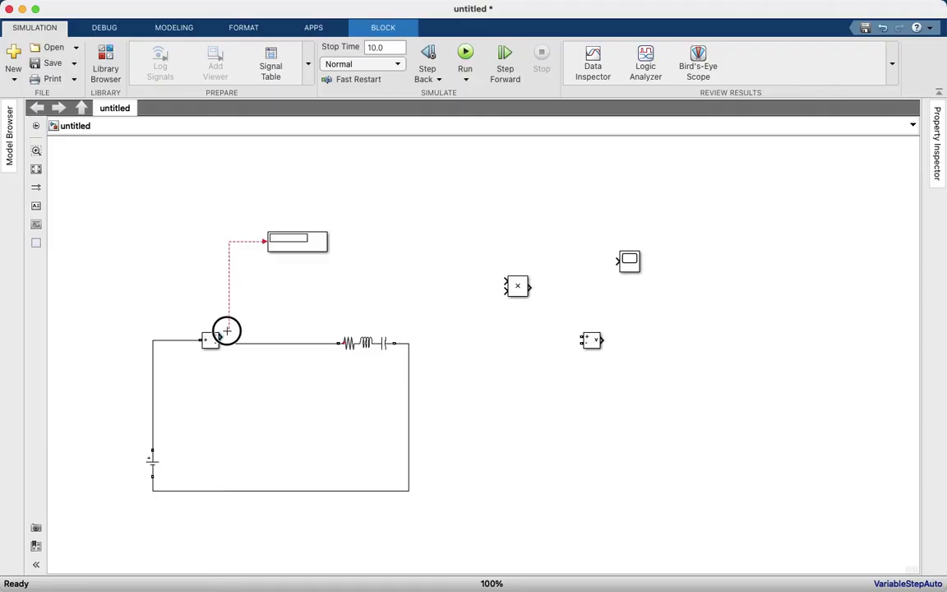
pyautogui.click(342, 292)
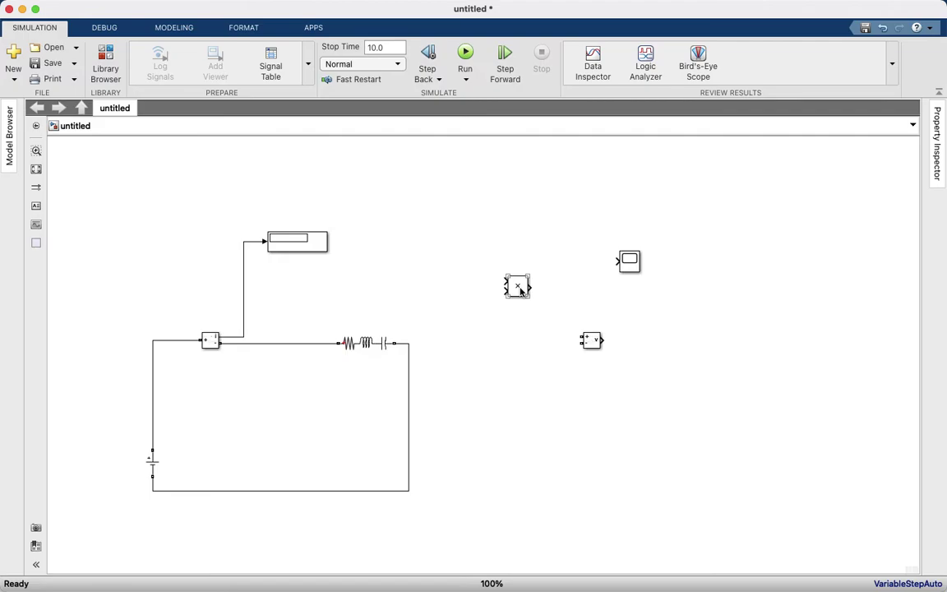
# Connect Voltage Measurement across the RLC branch and feed measured current and voltage into Product.
pyautogui.moveTo(592, 349); pyautogui.dragTo(444, 278)
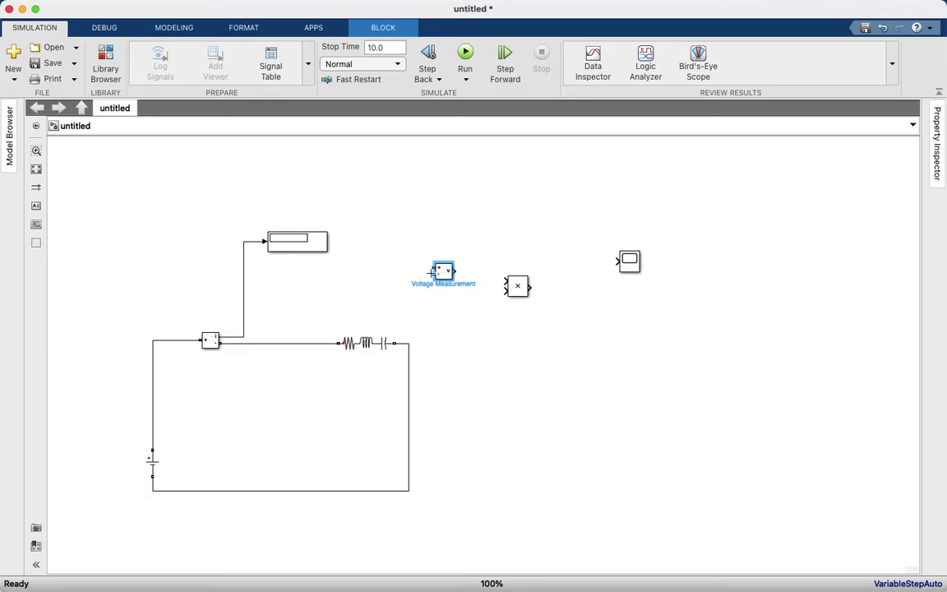
pyautogui.moveTo(432, 272); pyautogui.dragTo(410, 343)
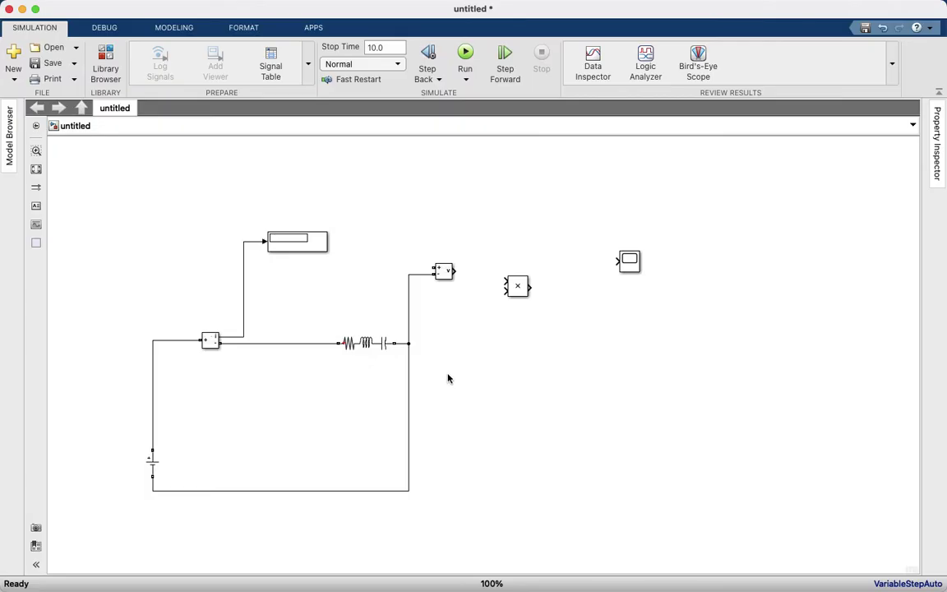
pyautogui.moveTo(434, 268)
pyautogui.mouseDown()
pyautogui.moveTo(276, 318)
pyautogui.moveTo(271, 343)
pyautogui.mouseUp()
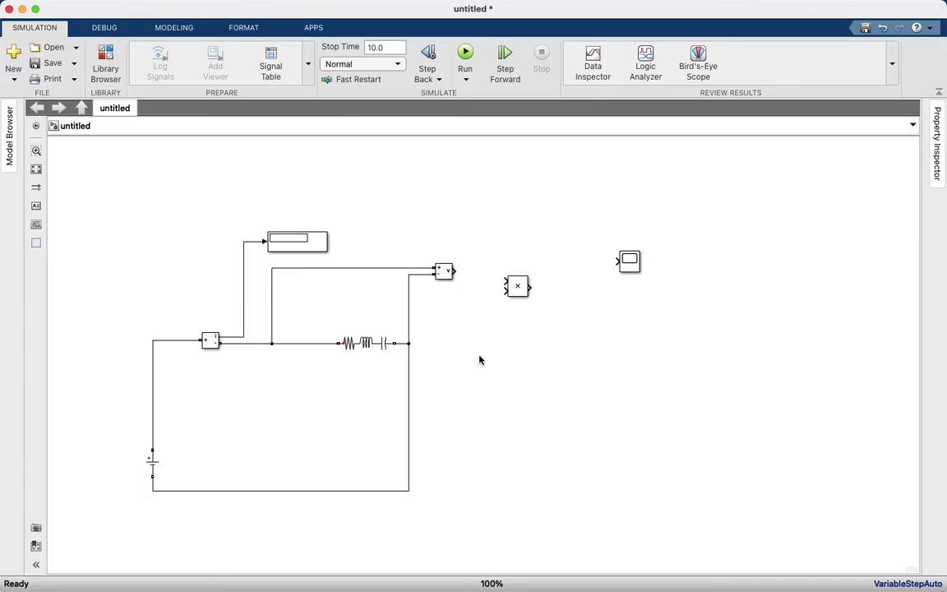
pyautogui.moveTo(515, 286); pyautogui.dragTo(519, 339)
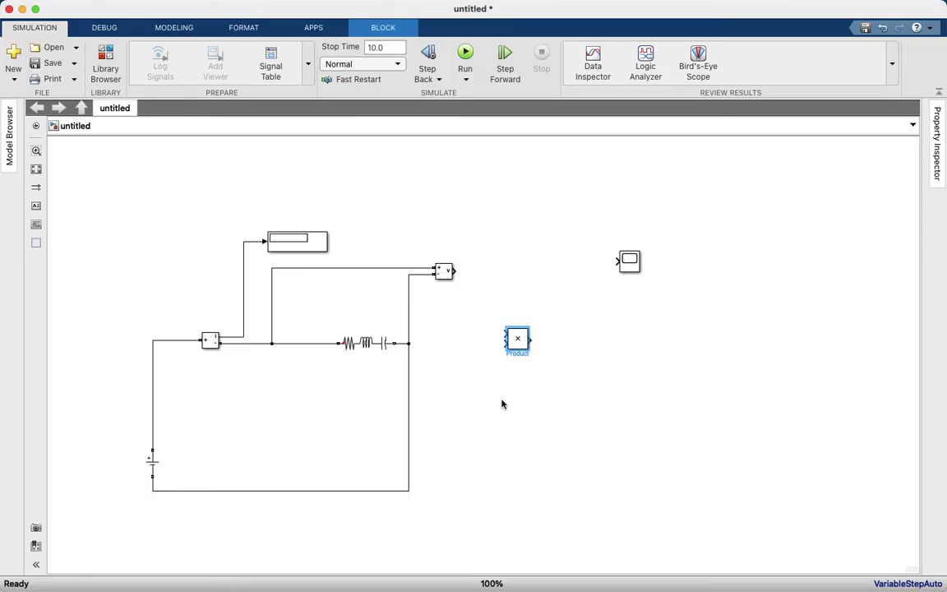
pyautogui.moveTo(504, 334); pyautogui.dragTo(245, 296)
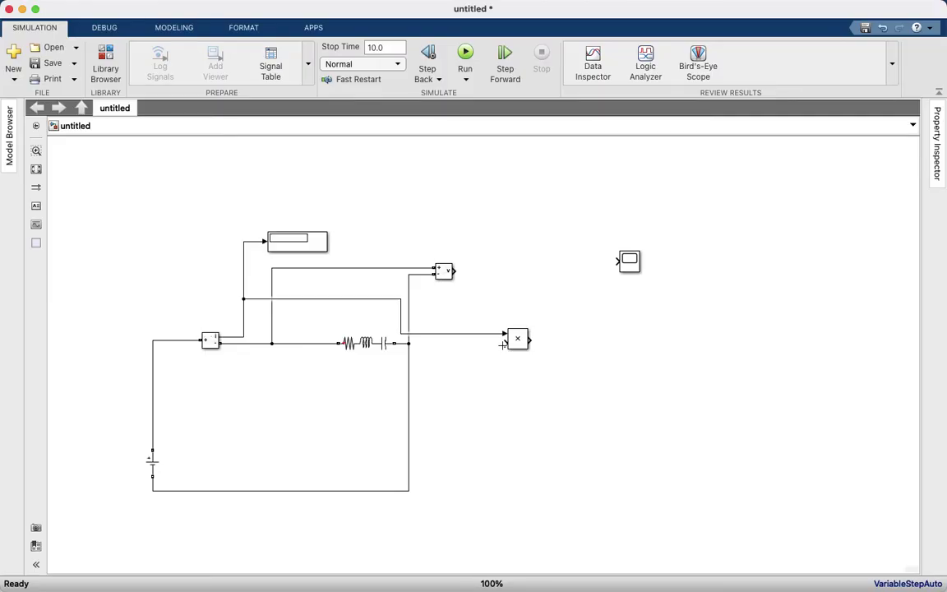
pyautogui.moveTo(502, 344); pyautogui.dragTo(454, 271)
# Set the Scope's Number of input ports to 3, apply, and close the Scope viewer.
pyautogui.click(630, 269)
pyautogui.click(629, 270)
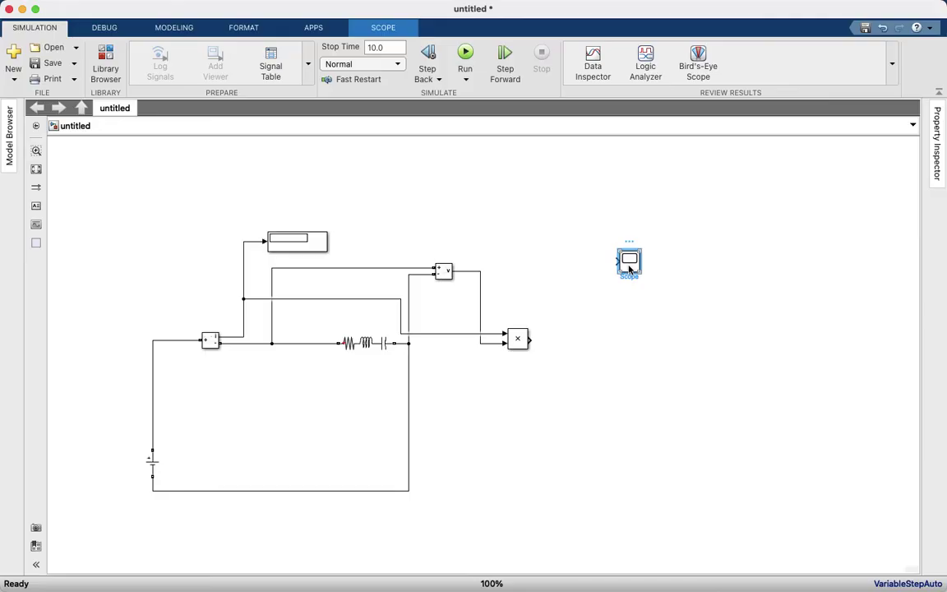
pyautogui.doubleClick(630, 269)
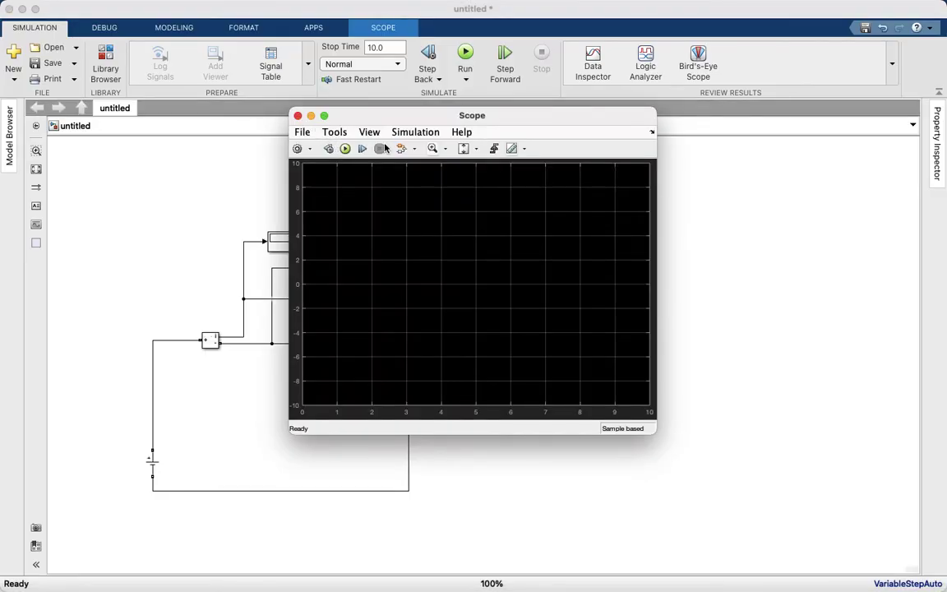
pyautogui.click(298, 149)
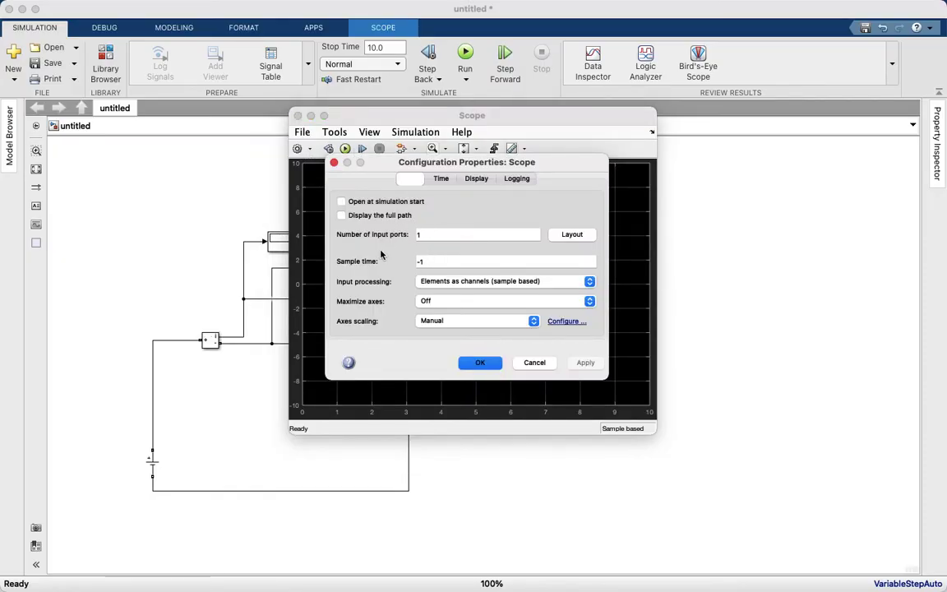
pyautogui.doubleClick(433, 236)
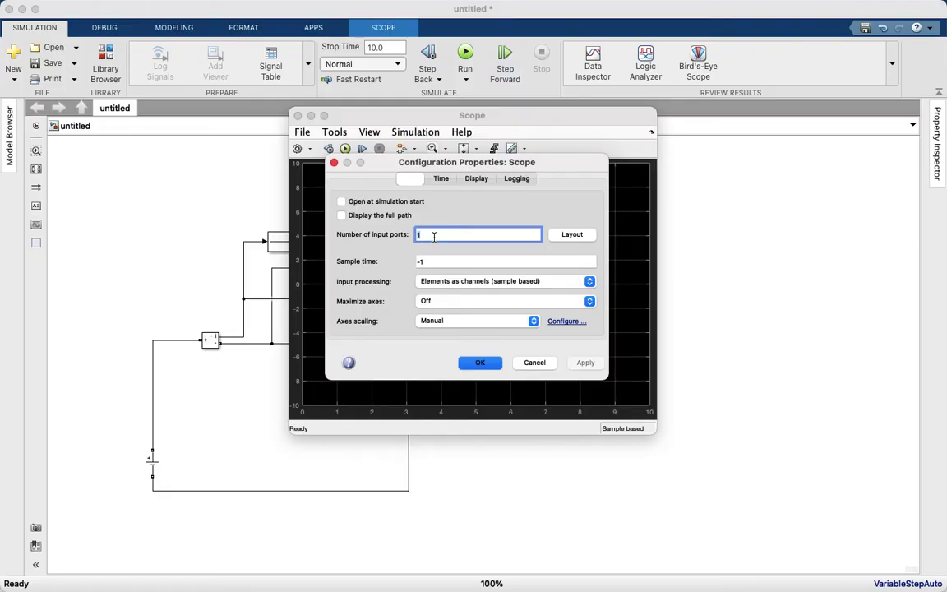
pyautogui.write('3')
pyautogui.click(583, 363)
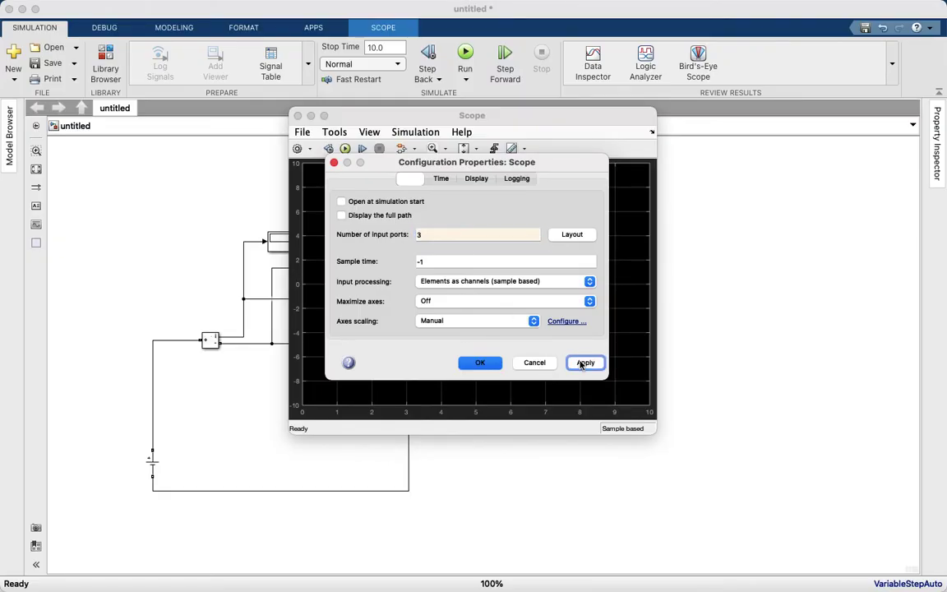
pyautogui.click(481, 363)
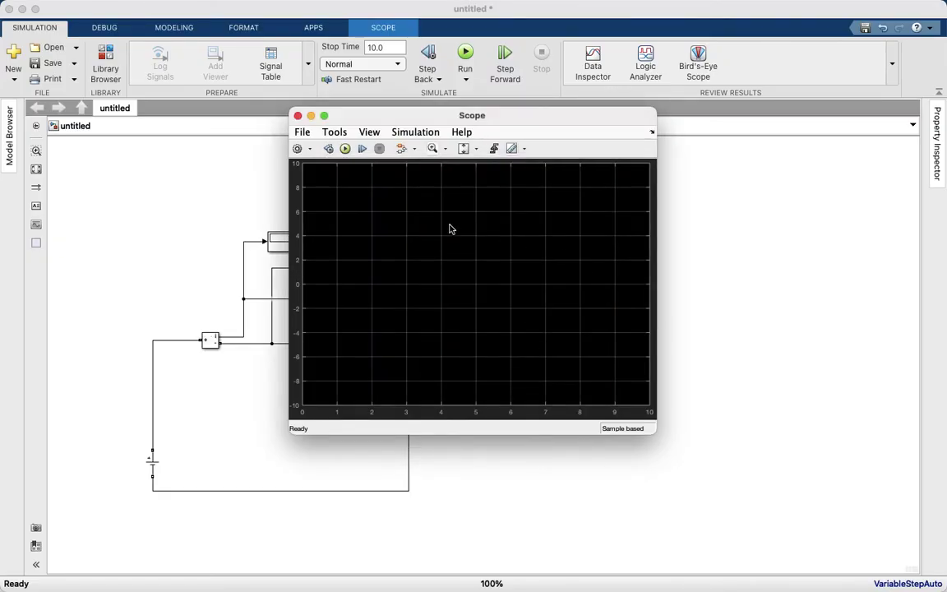
pyautogui.click(298, 116)
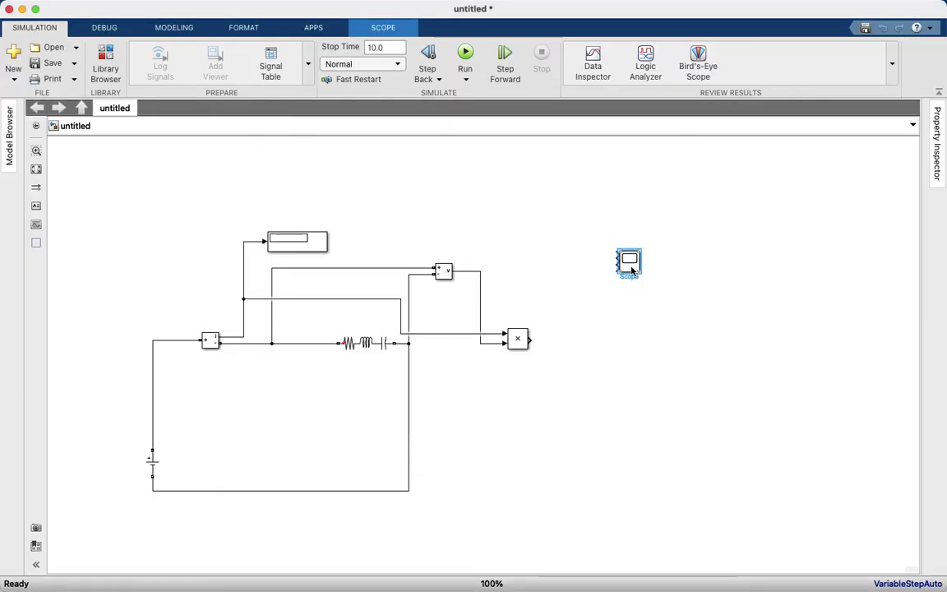
# Enlarge the Scope and wire the product output, measured voltage and measured current into its three inputs.
pyautogui.moveTo(640, 276); pyautogui.dragTo(648, 317)
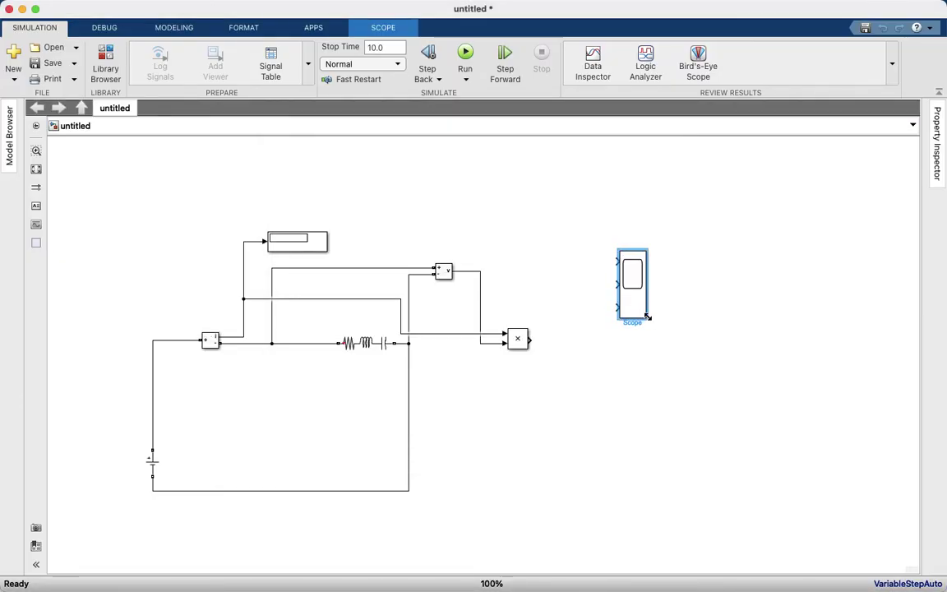
pyautogui.click(715, 343)
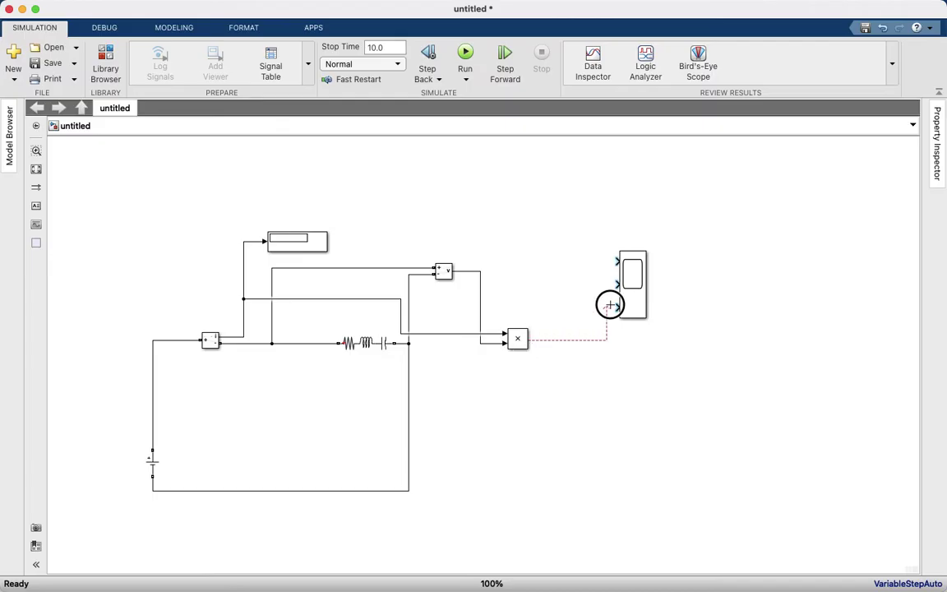
pyautogui.moveTo(533, 340); pyautogui.dragTo(617, 308)
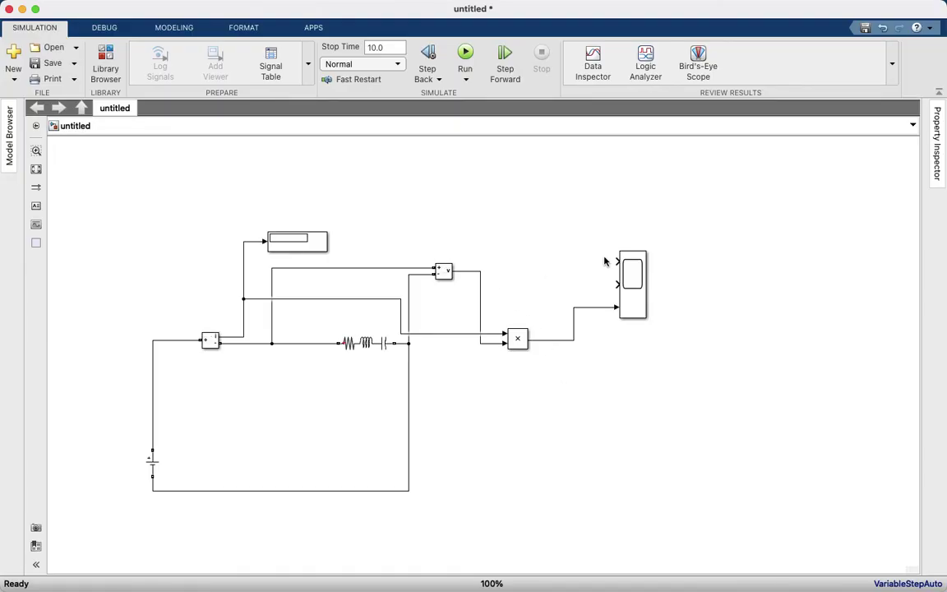
pyautogui.moveTo(615, 284); pyautogui.dragTo(481, 276)
pyautogui.moveTo(600, 256); pyautogui.dragTo(243, 275)
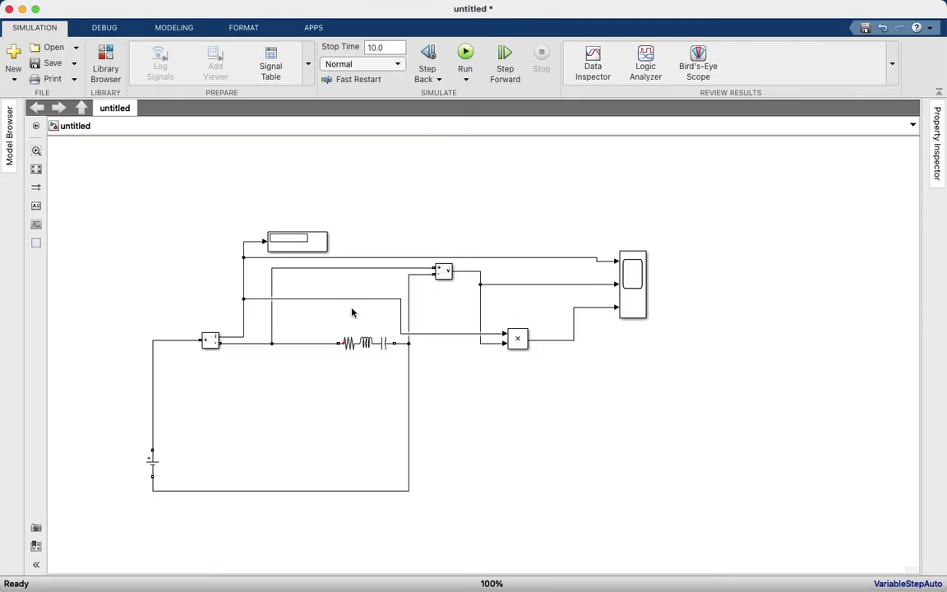
pyautogui.click(300, 248)
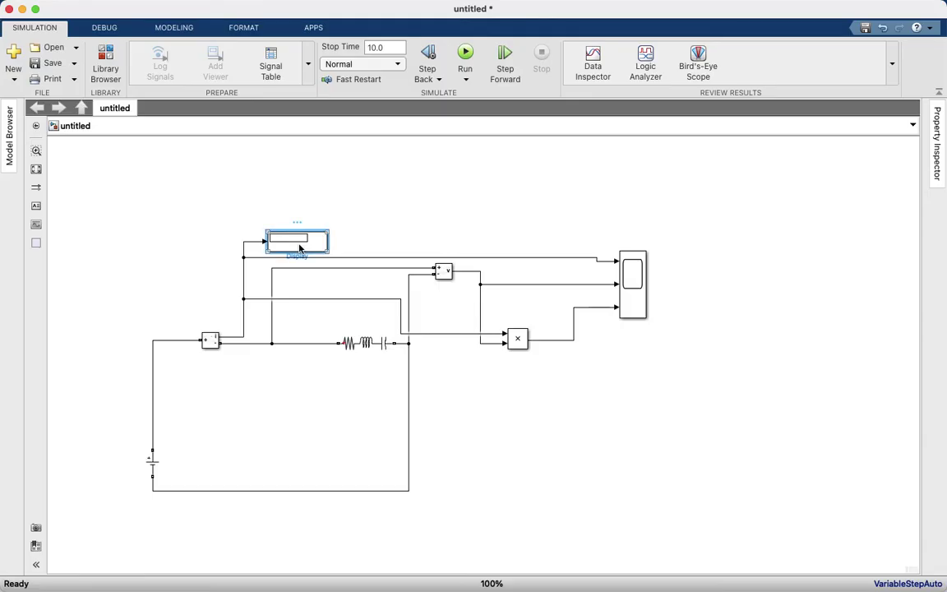
# Copy the Display block and connect the pasted Display1 to the product output.
pyautogui.rightClick(300, 249)
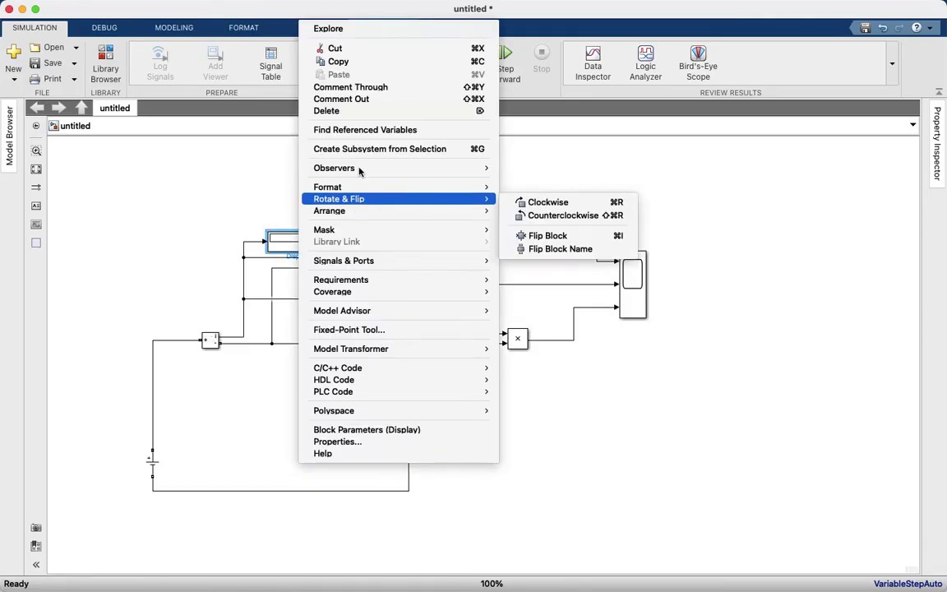
pyautogui.click(360, 65)
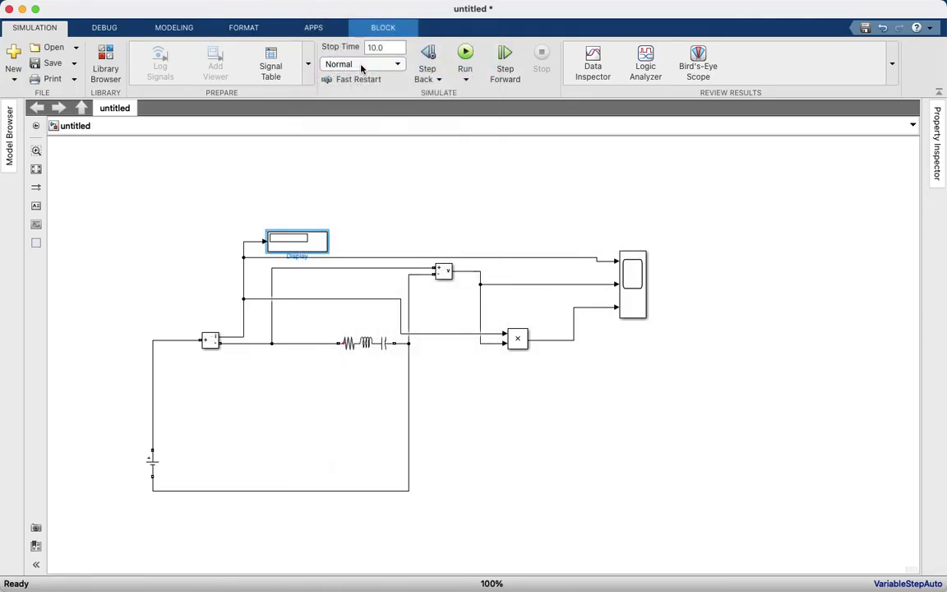
pyautogui.click(518, 388)
pyautogui.press('super+v')
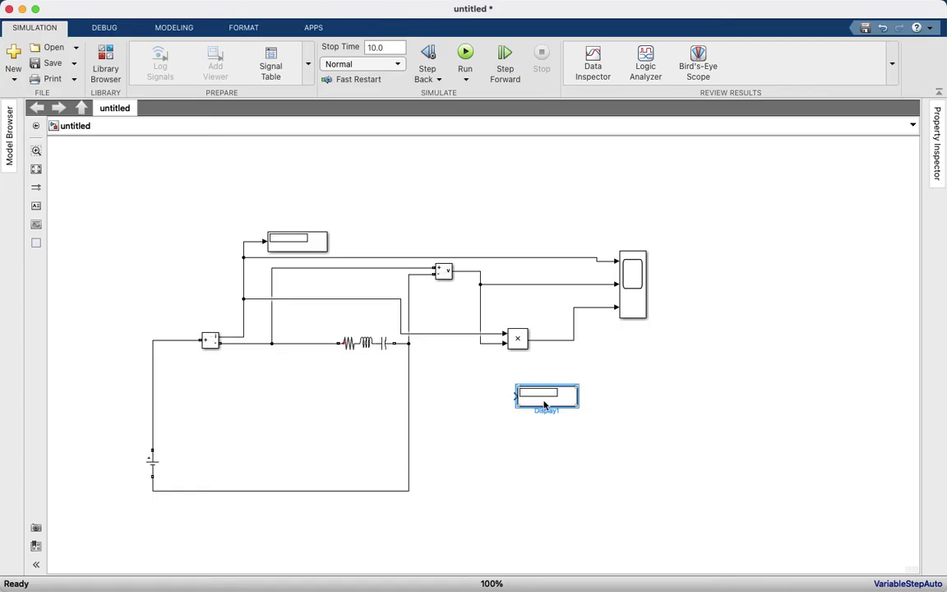
pyautogui.moveTo(548, 405); pyautogui.dragTo(576, 418)
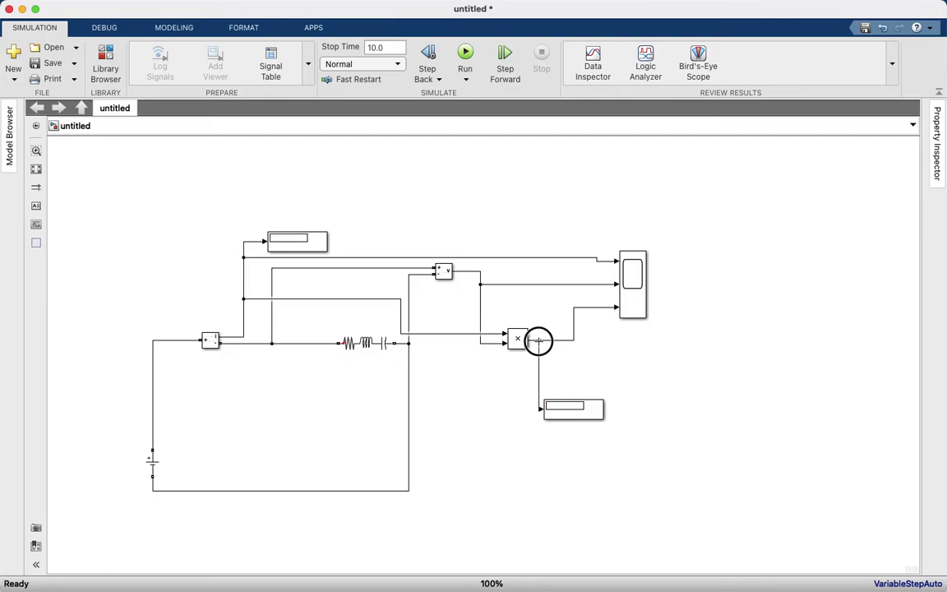
pyautogui.moveTo(539, 409); pyautogui.dragTo(539, 339)
# Paste a second Display block above the circuit and connect it to the measured voltage signal.
pyautogui.rightClick(534, 167)
pyautogui.click(522, 79)
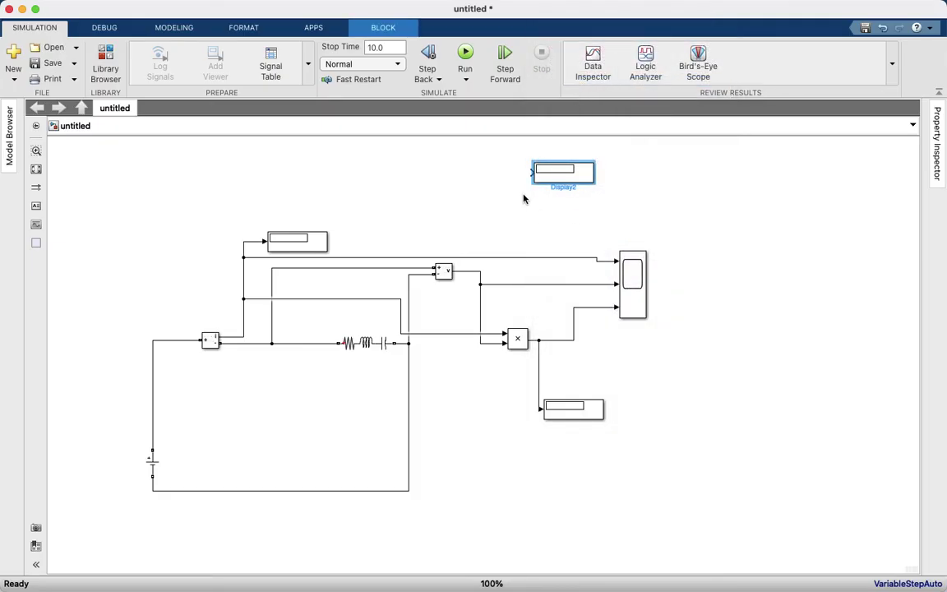
pyautogui.moveTo(532, 172); pyautogui.dragTo(467, 270)
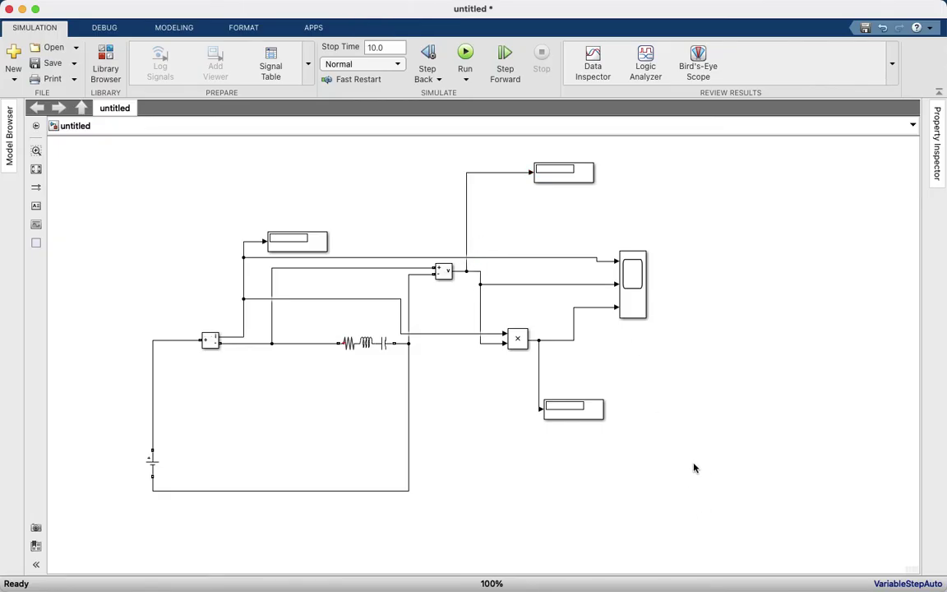
pyautogui.click(105, 57)
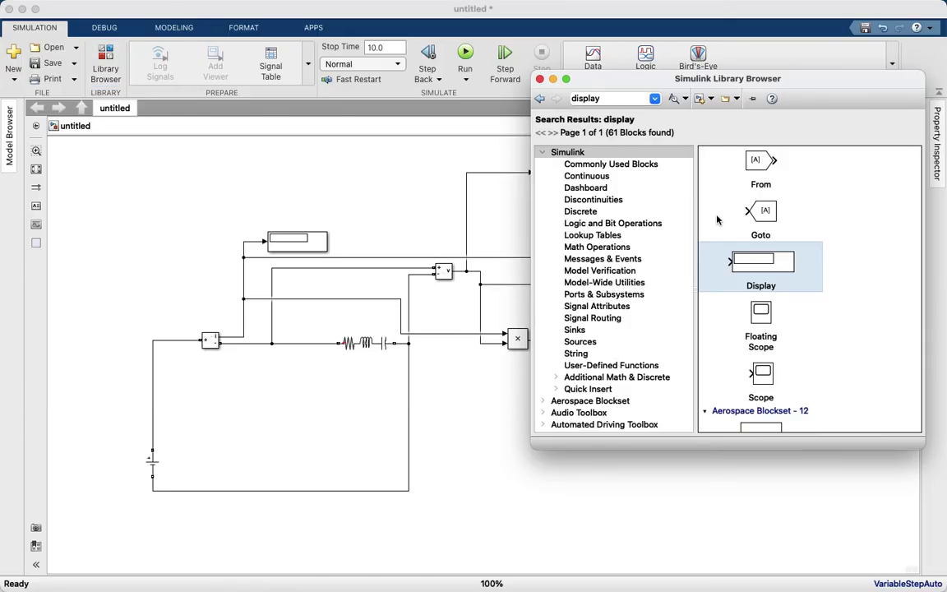
# Search the library for 'powergui' and place a powergui block above the circuit.
pyautogui.doubleClick(609, 99)
pyautogui.write('power gui')
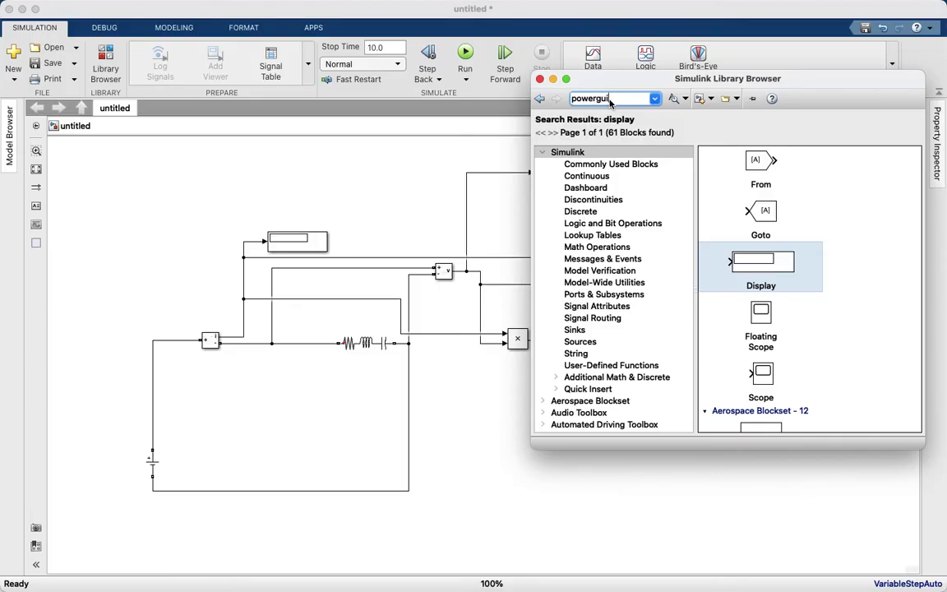
pyautogui.press('Return')
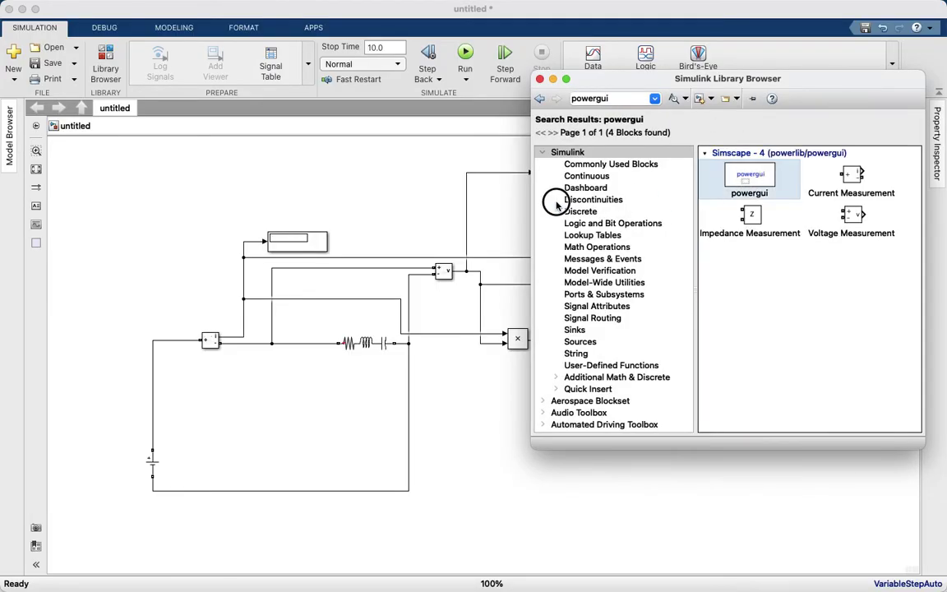
pyautogui.moveTo(556, 204); pyautogui.dragTo(389, 195)
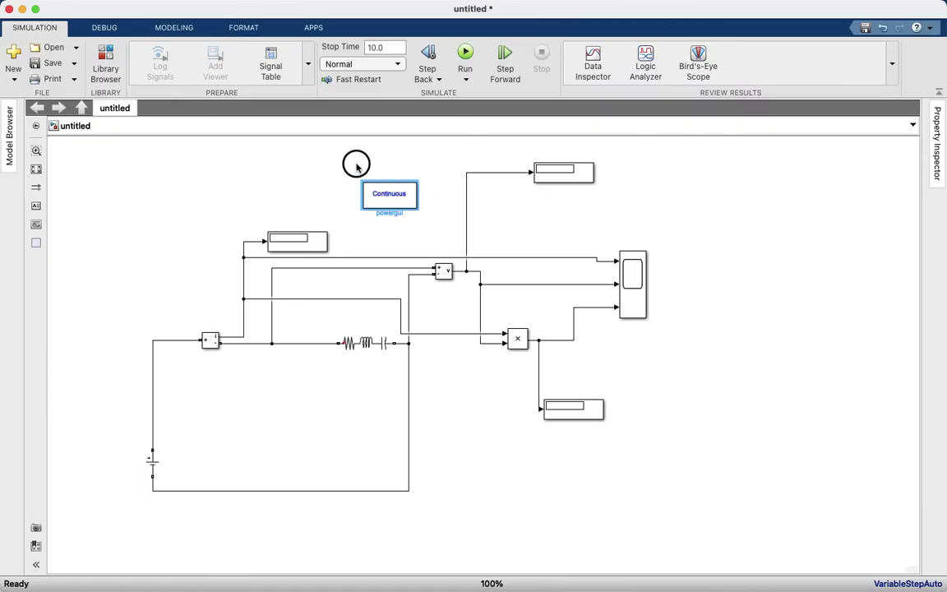
pyautogui.click(353, 344)
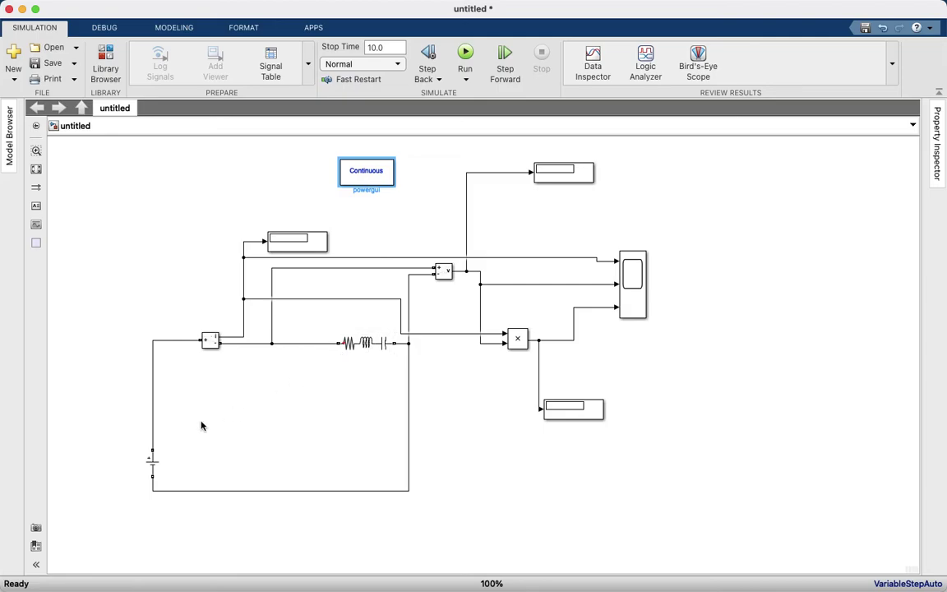
# Leave the DC source at 100 V and make the Series RLC Branch a pure R of 100 ohms.
pyautogui.doubleClick(152, 463)
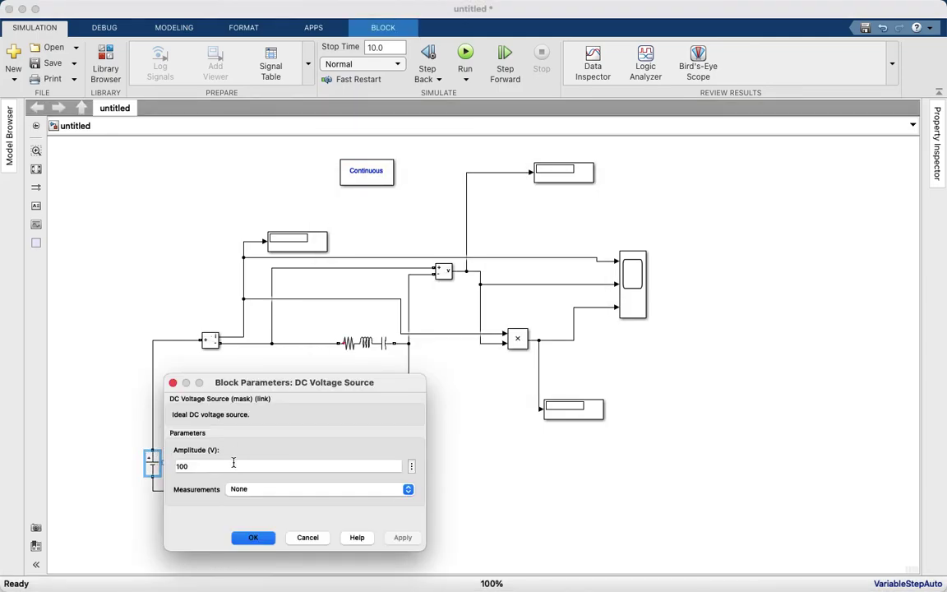
pyautogui.click(248, 537)
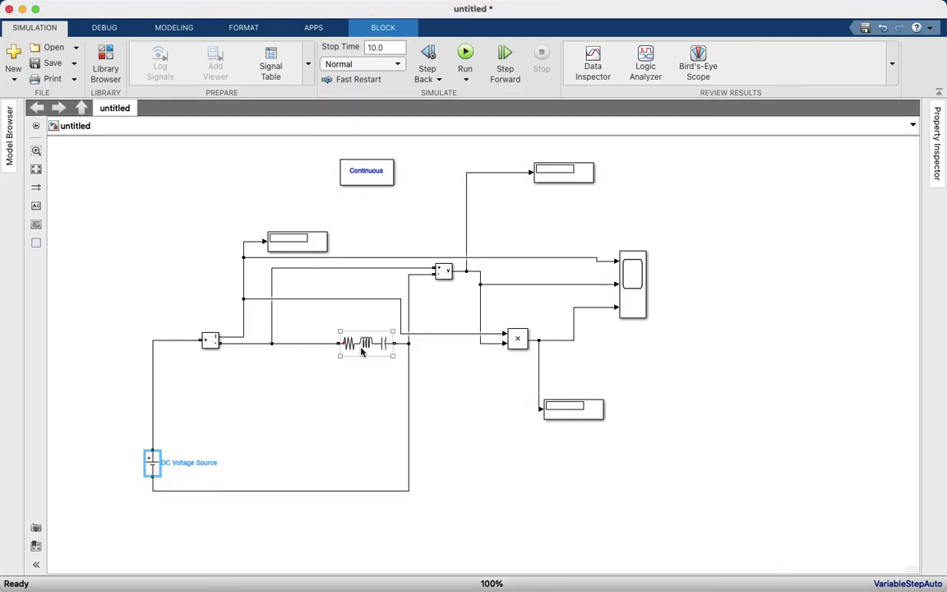
pyautogui.doubleClick(361, 349)
pyautogui.click(452, 306)
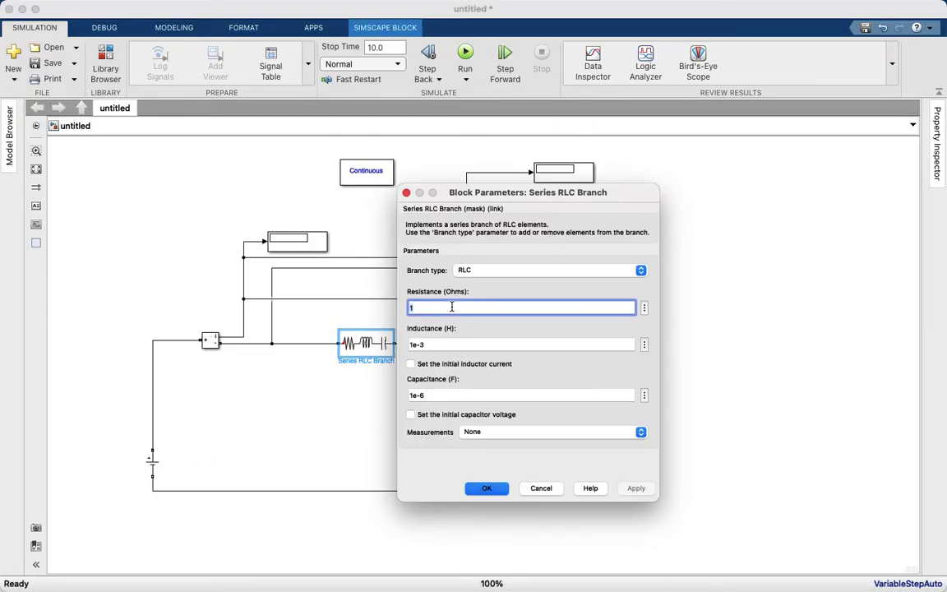
pyautogui.write('1')
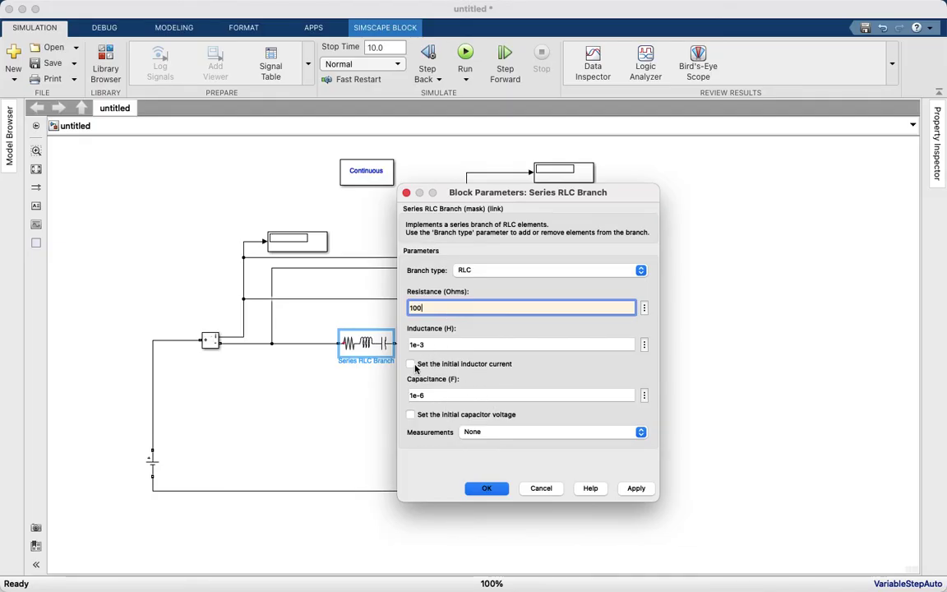
pyautogui.click(537, 271)
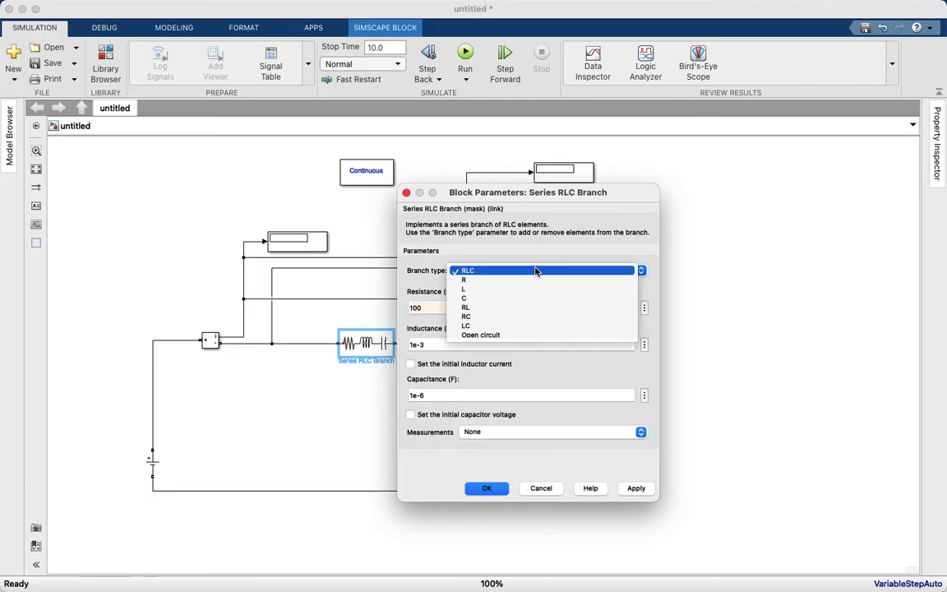
pyautogui.click(519, 281)
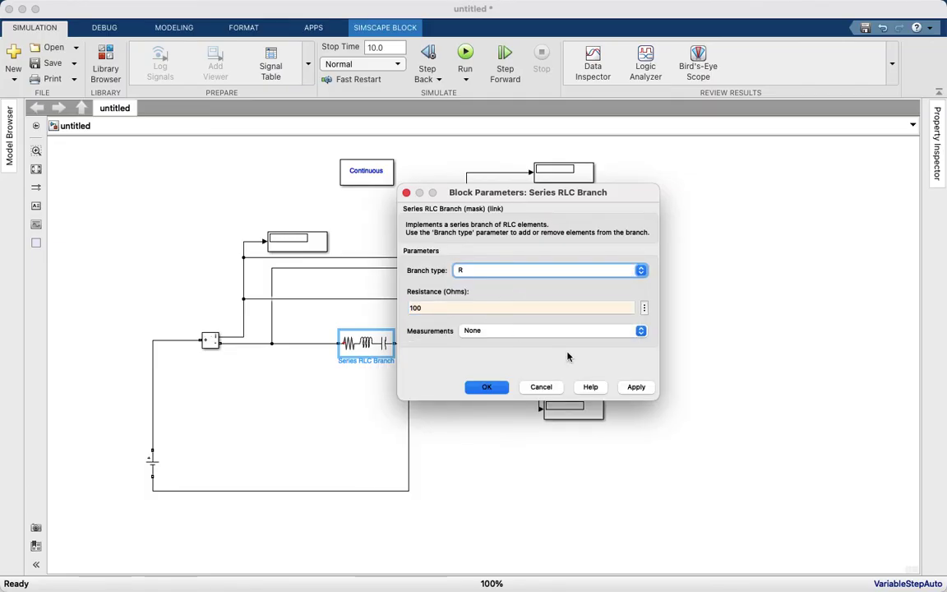
pyautogui.click(635, 386)
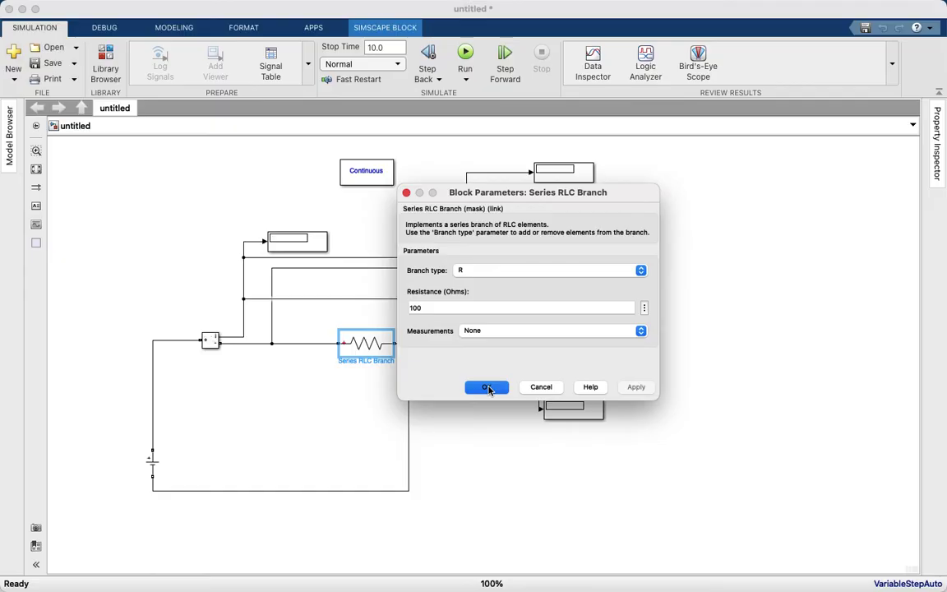
pyautogui.click(486, 386)
pyautogui.click(240, 201)
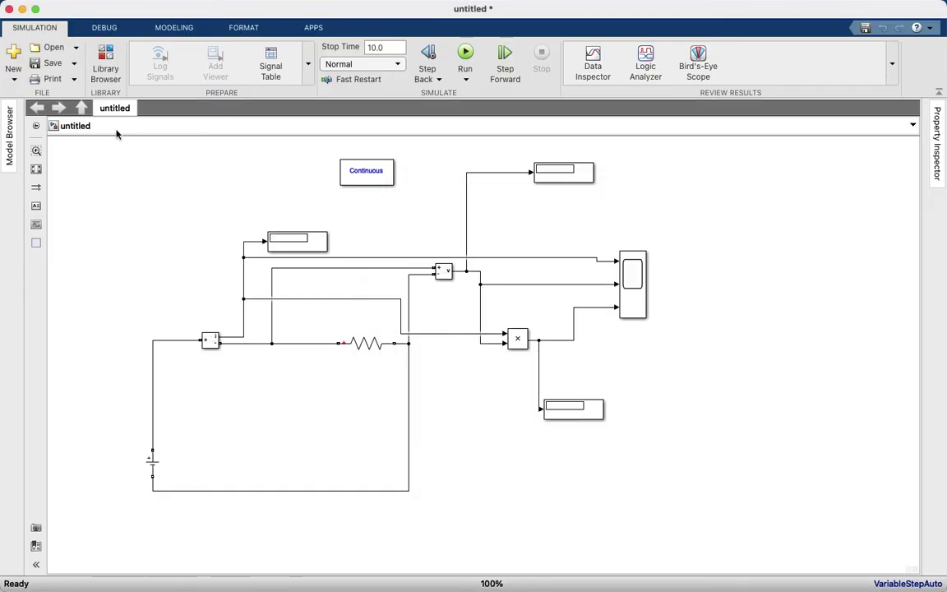
pyautogui.click(52, 64)
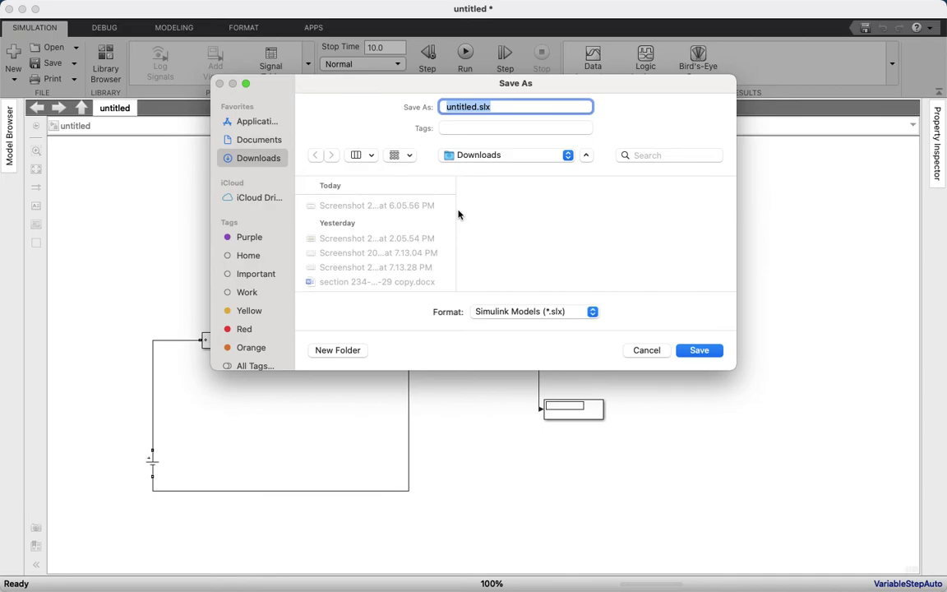
# Save the model to Downloads as 'et5'.
pyautogui.write('et5')
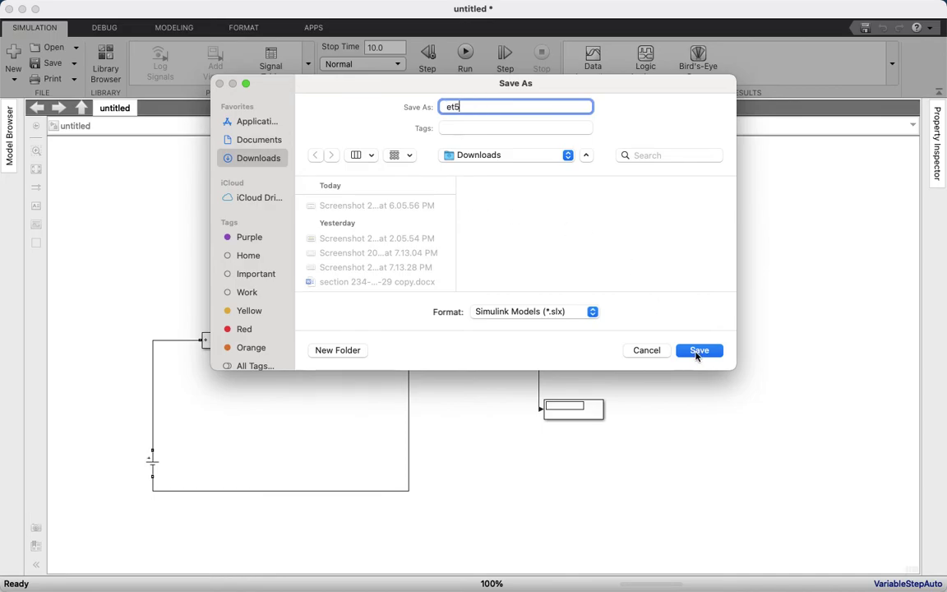
pyautogui.click(700, 352)
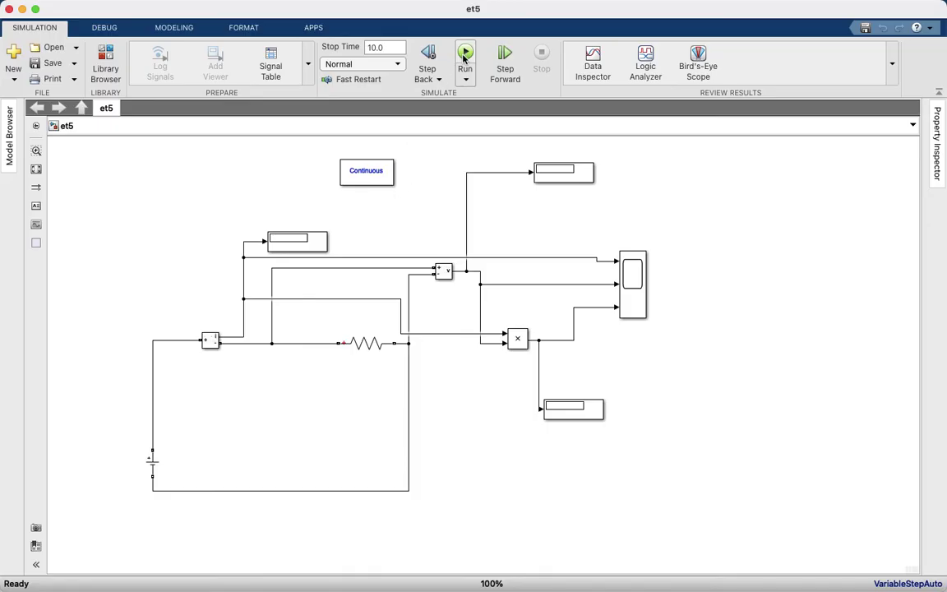
pyautogui.click(465, 54)
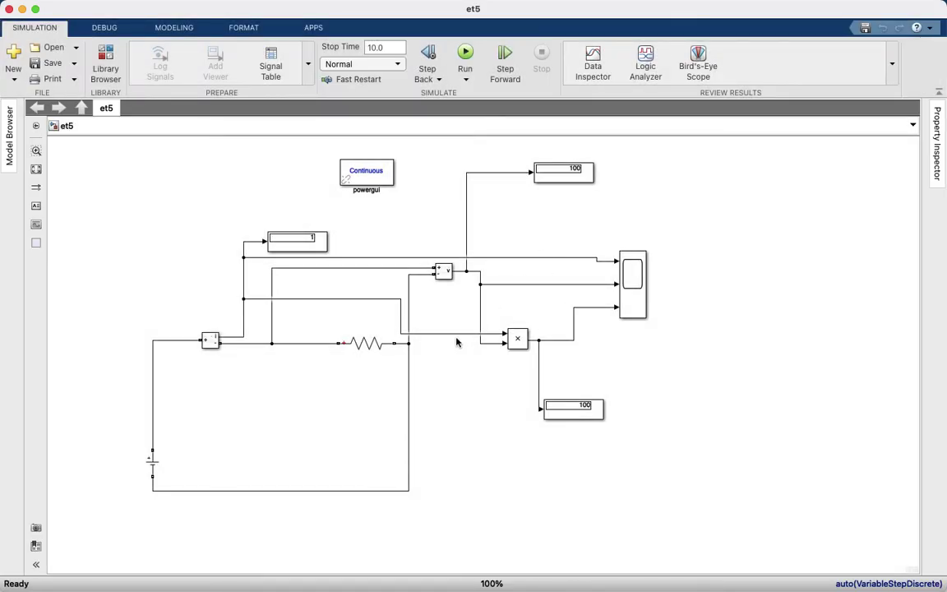
pyautogui.click(624, 252)
pyautogui.doubleClick(627, 275)
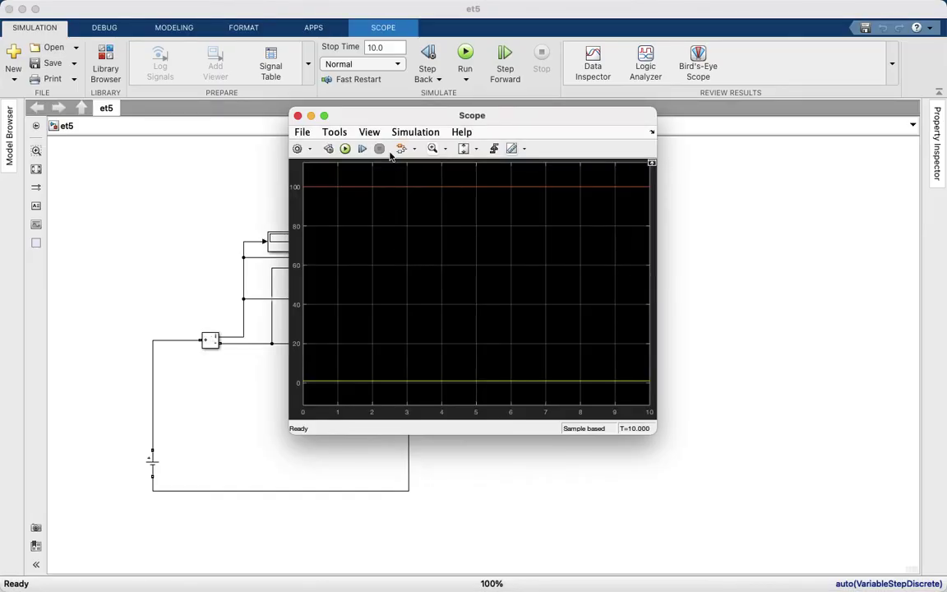
pyautogui.click(476, 148)
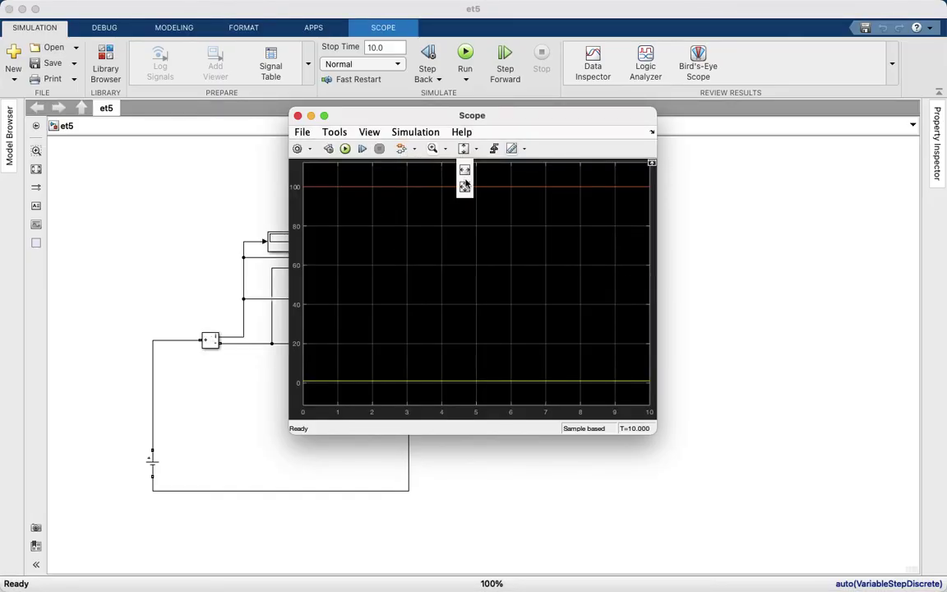
pyautogui.click(465, 183)
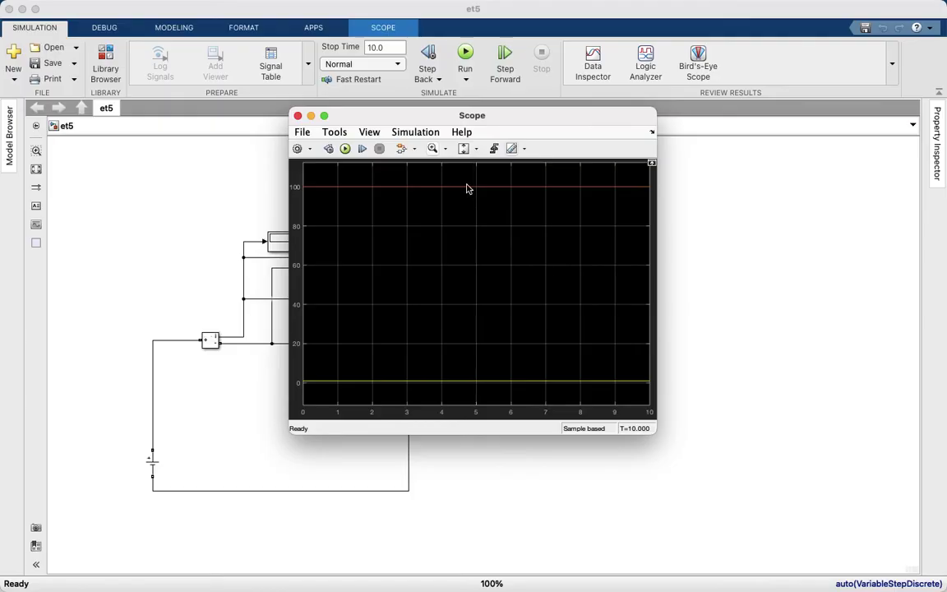
pyautogui.click(298, 116)
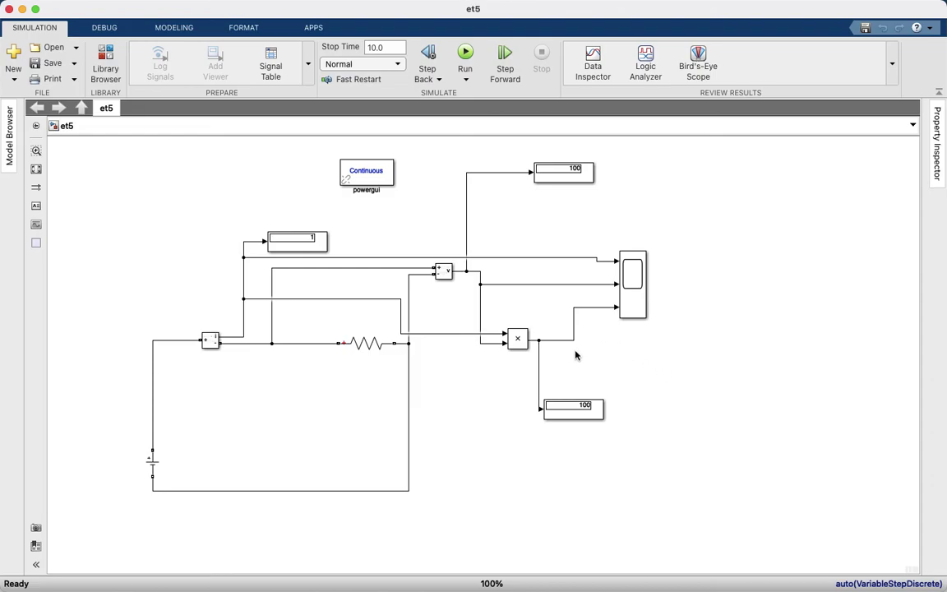
# Change the branch to RL with a 2 A initial inductor current, then save and rerun.
pyautogui.click(367, 347)
pyautogui.doubleClick(367, 346)
pyautogui.click(489, 323)
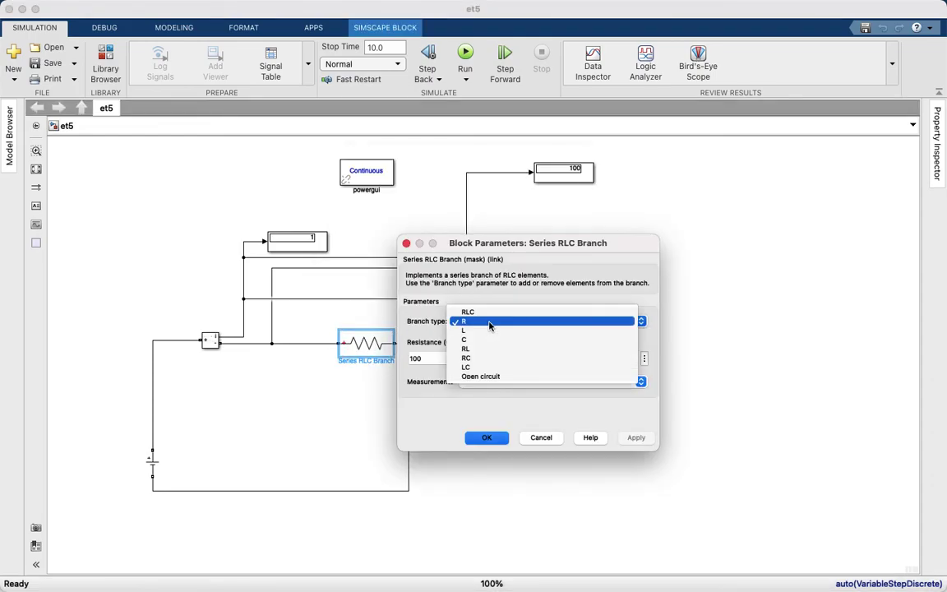
pyautogui.click(489, 350)
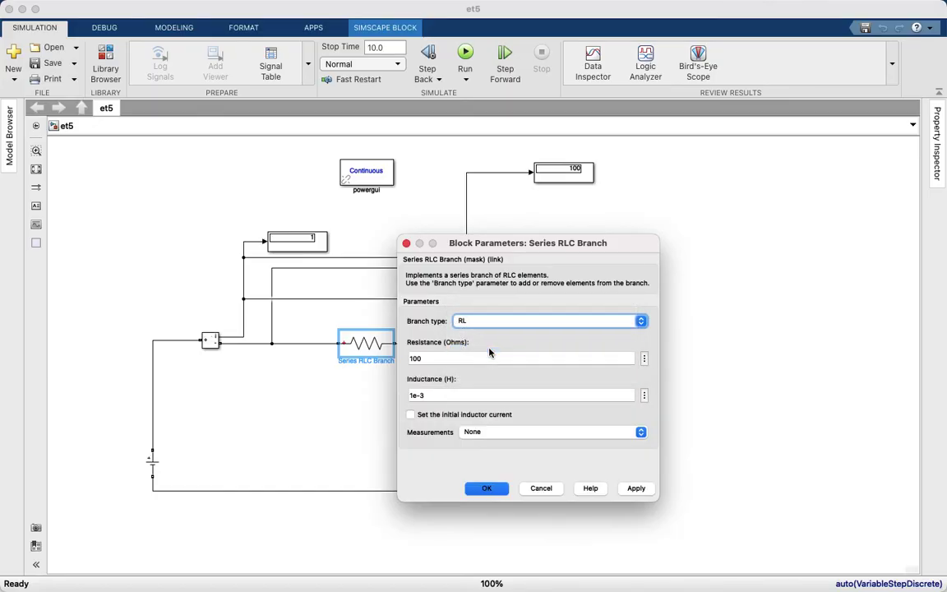
pyautogui.click(444, 413)
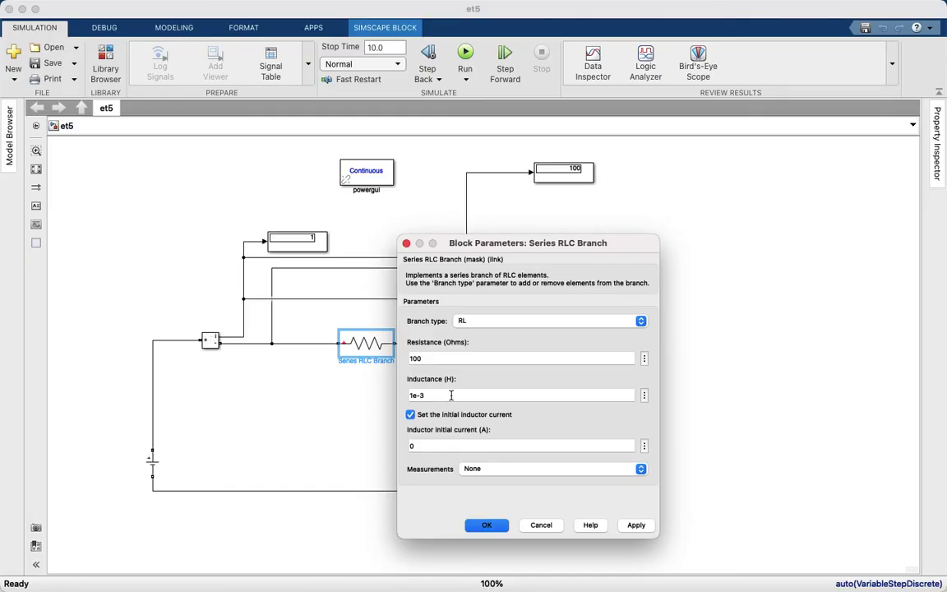
pyautogui.doubleClick(431, 446)
pyautogui.write('2')
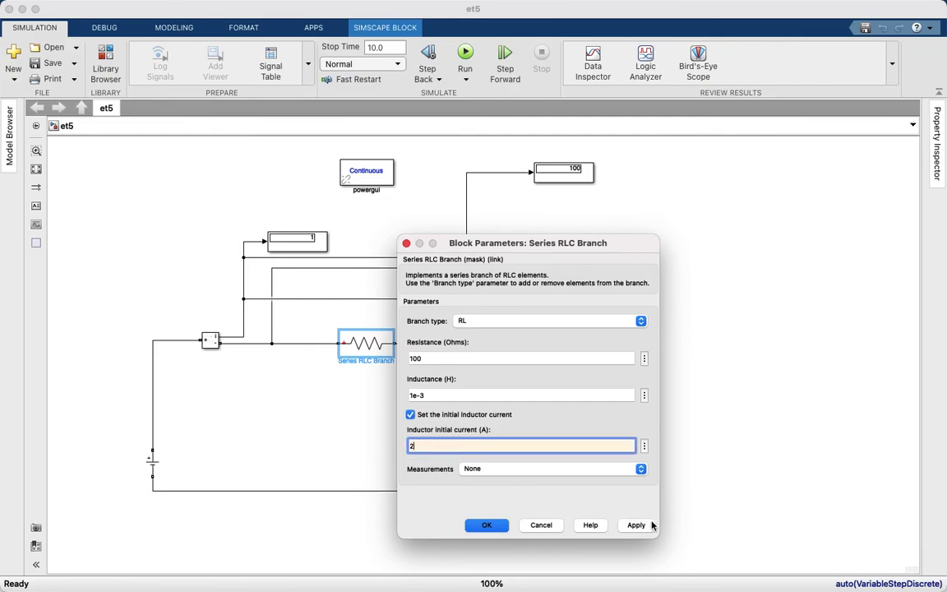
pyautogui.click(652, 524)
pyautogui.click(494, 525)
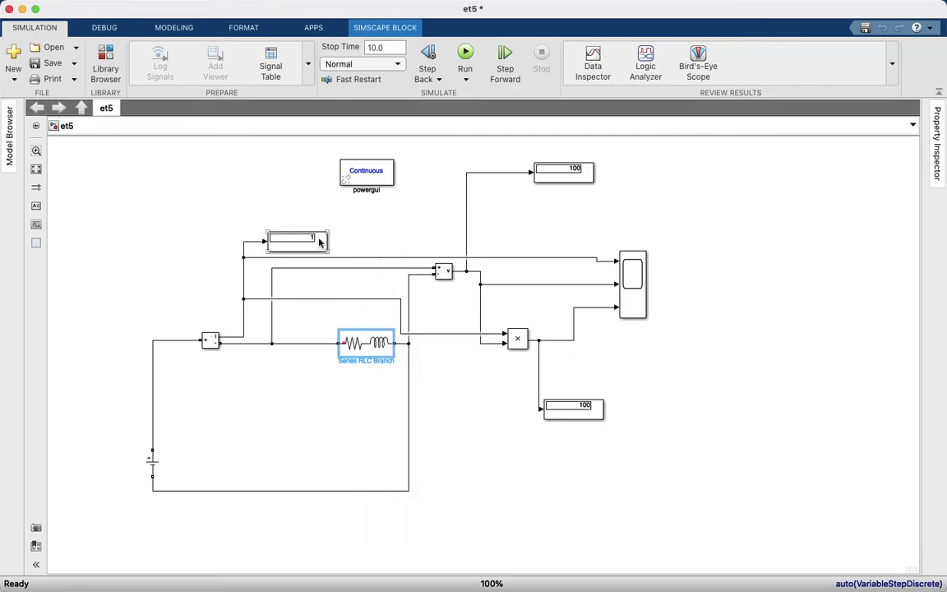
pyautogui.click(52, 63)
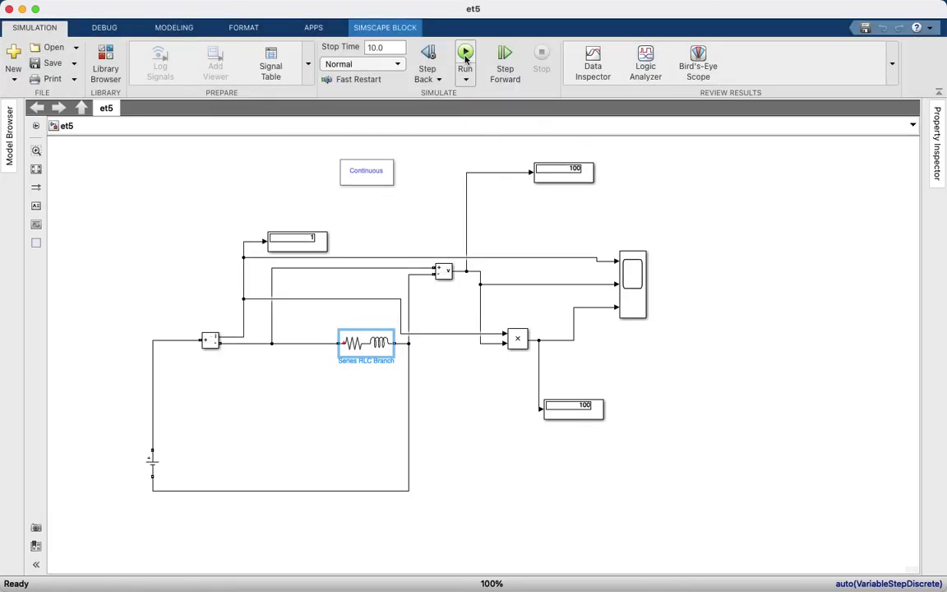
pyautogui.click(466, 54)
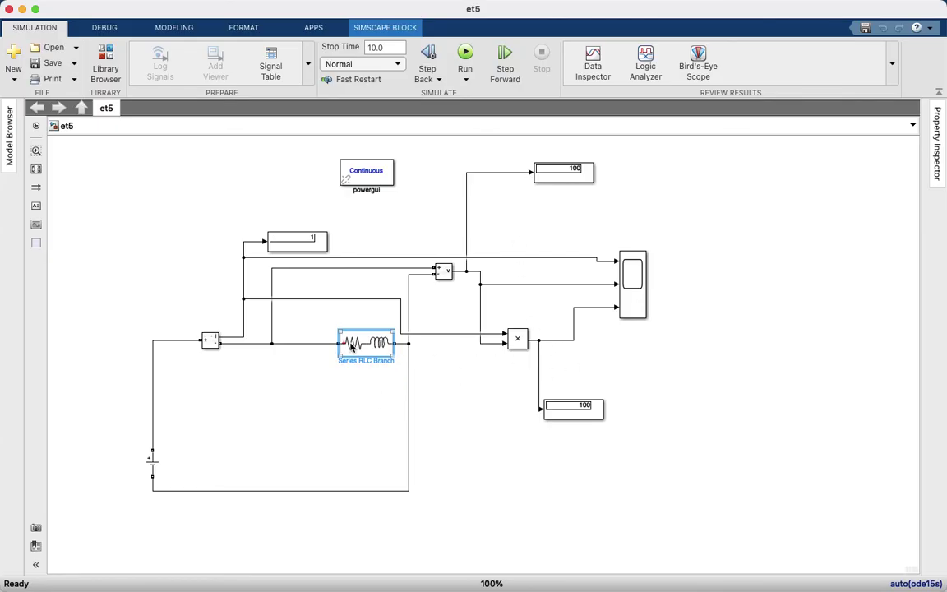
# Make the branch a full RLC with 2 V initial capacitor voltage, then save and rerun.
pyautogui.doubleClick(356, 346)
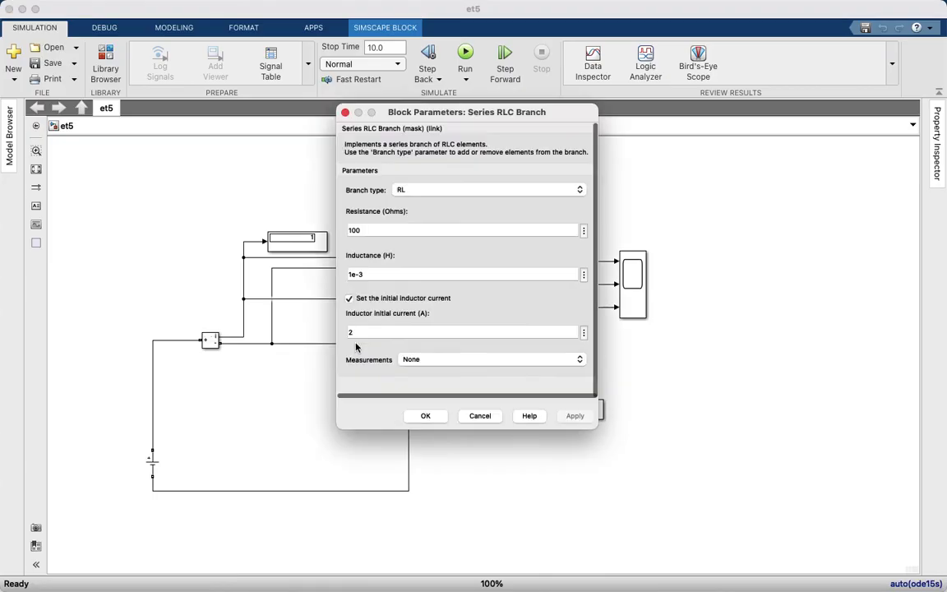
pyautogui.click(507, 277)
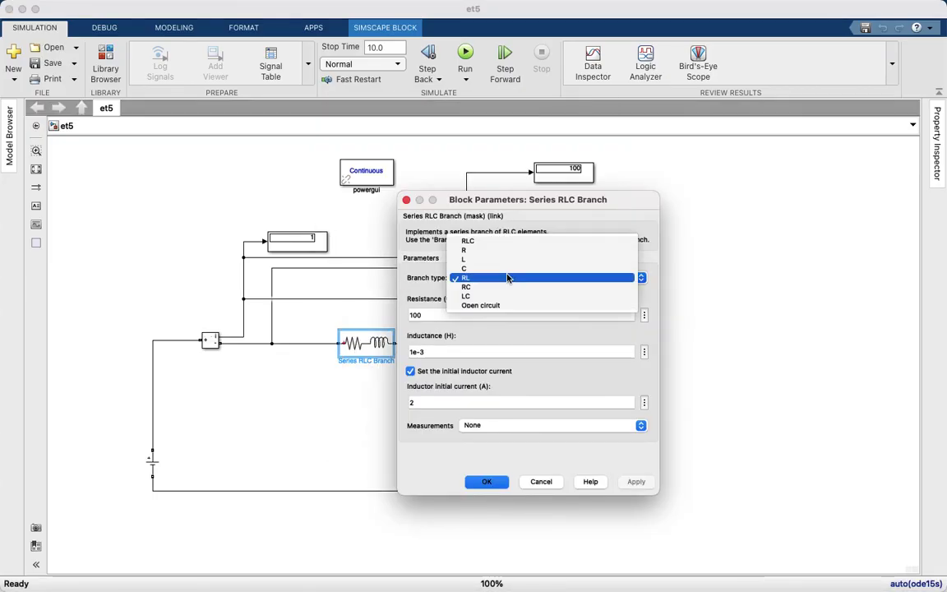
pyautogui.click(505, 241)
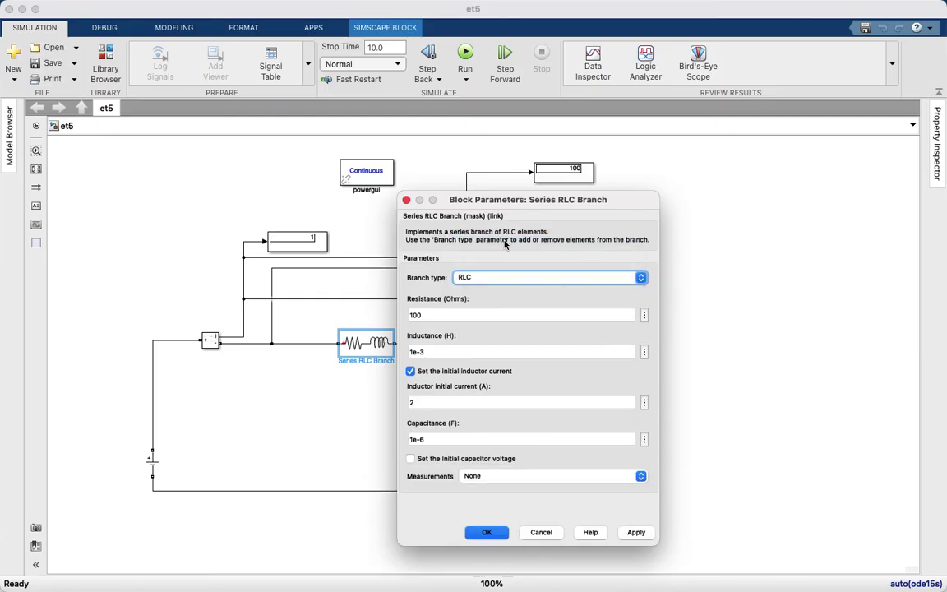
pyautogui.click(411, 460)
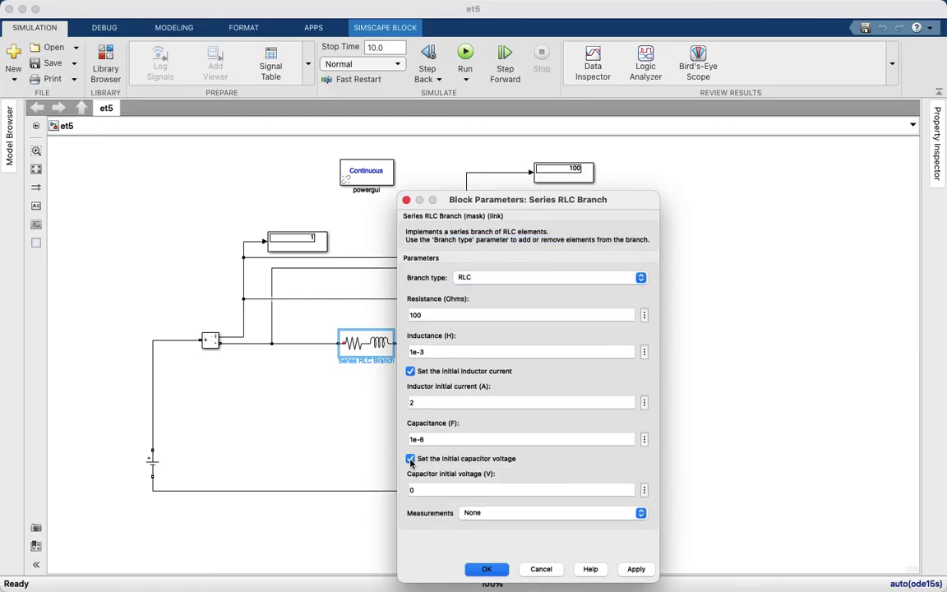
pyautogui.moveTo(604, 458)
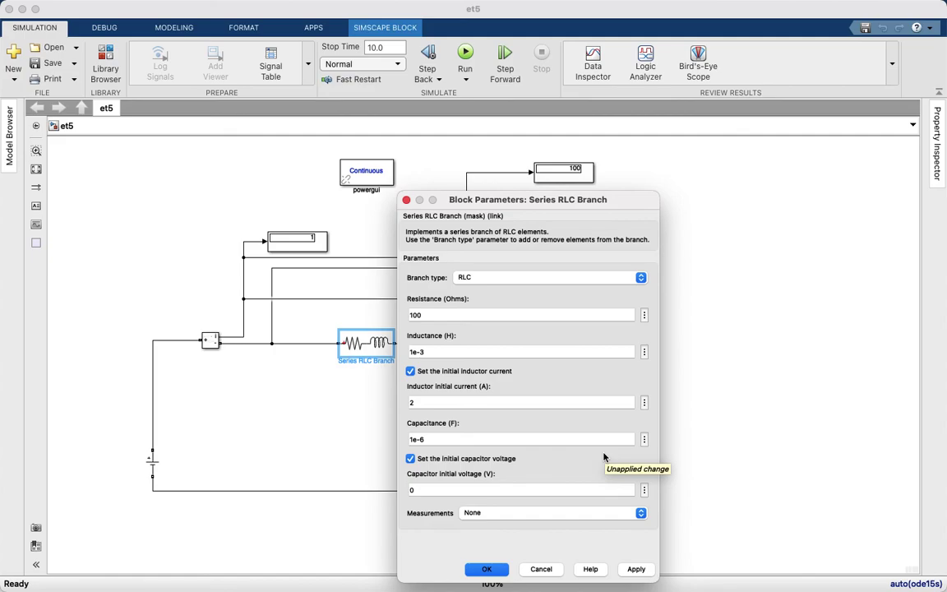
pyautogui.click(462, 490)
pyautogui.press('BackSpace')
pyautogui.write('2')
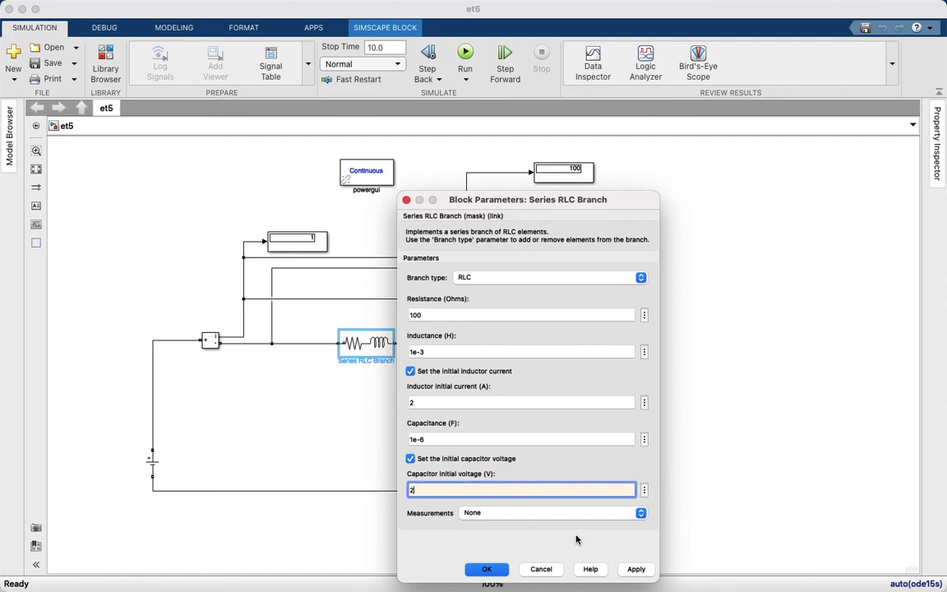
pyautogui.click(636, 569)
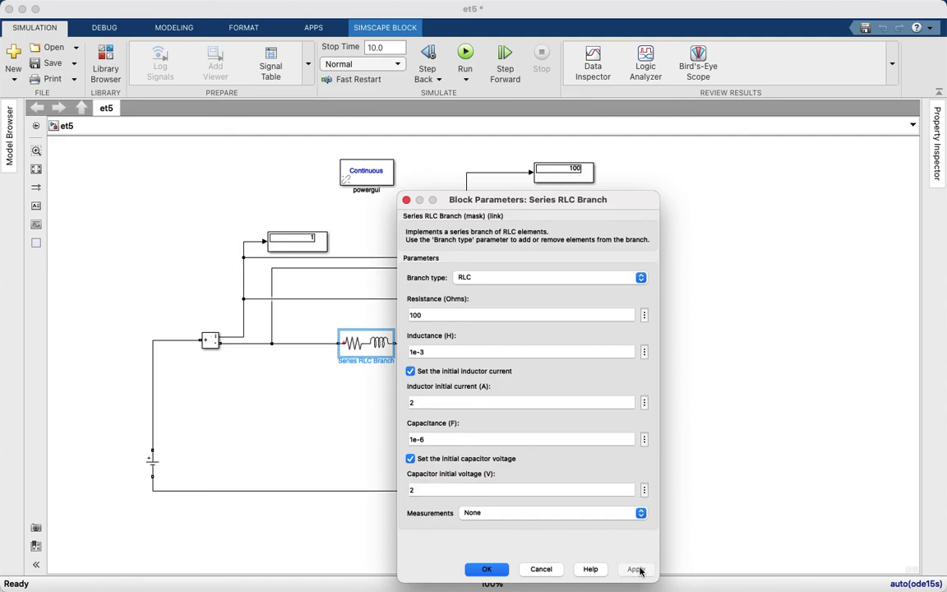
pyautogui.click(486, 569)
pyautogui.click(288, 378)
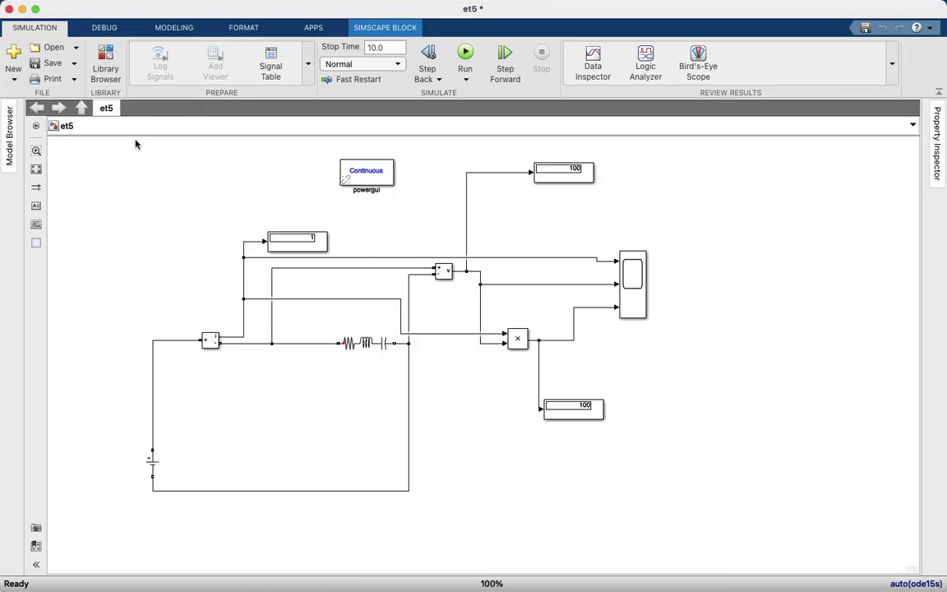
pyautogui.click(51, 64)
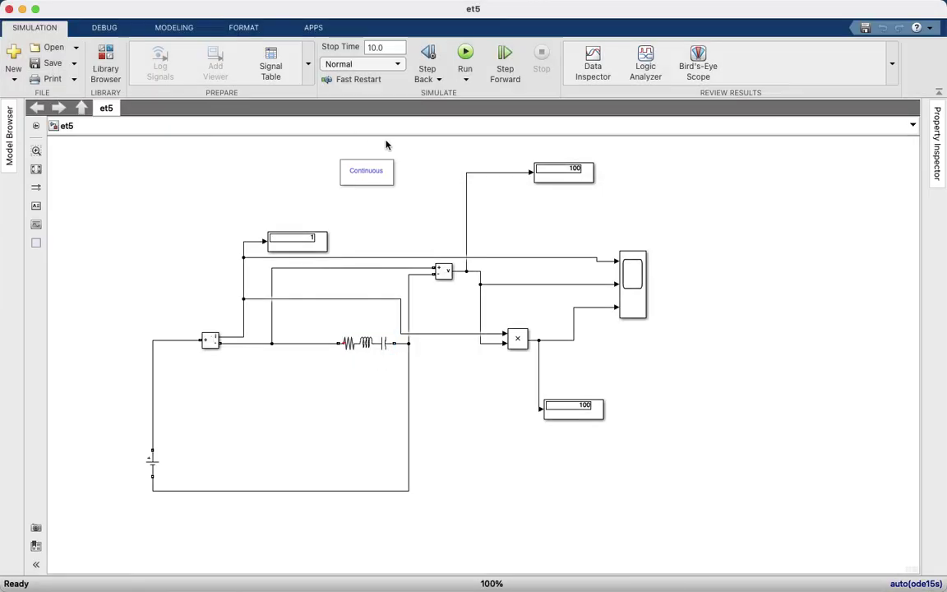
pyautogui.click(465, 54)
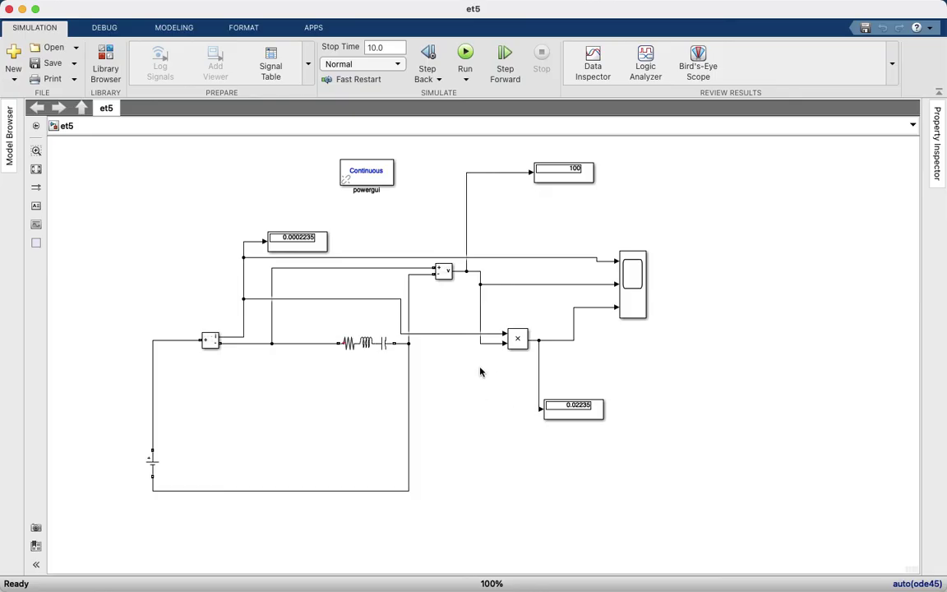
# Check the Scope plot's steady 100 V, then minimize the model and Library Browser windows.
pyautogui.click(631, 286)
pyautogui.doubleClick(631, 285)
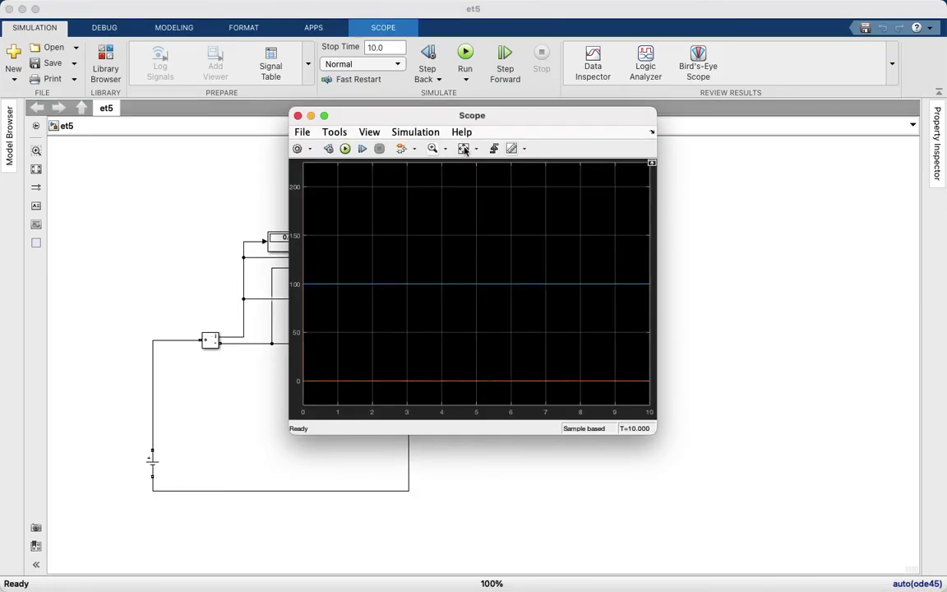
pyautogui.click(297, 116)
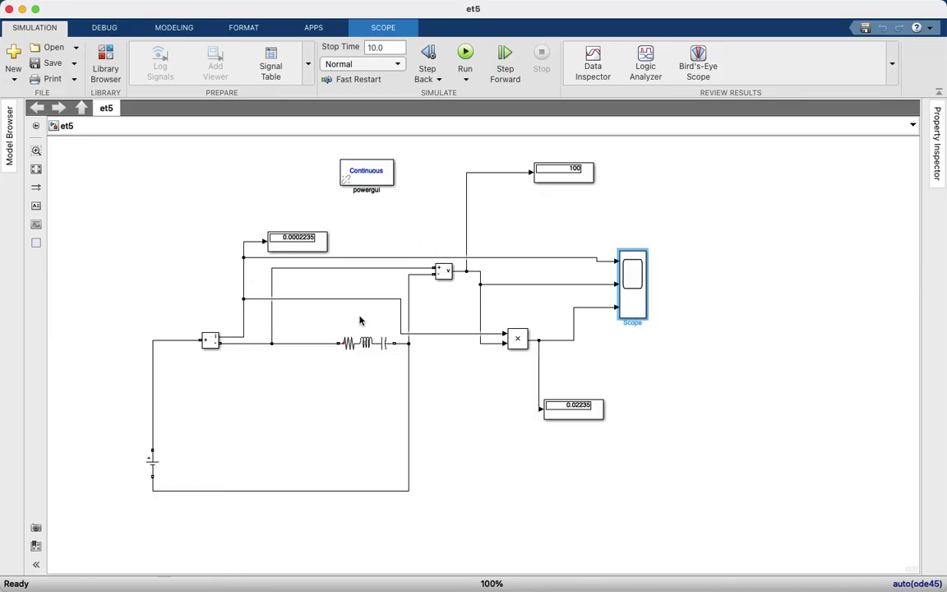
pyautogui.click(23, 10)
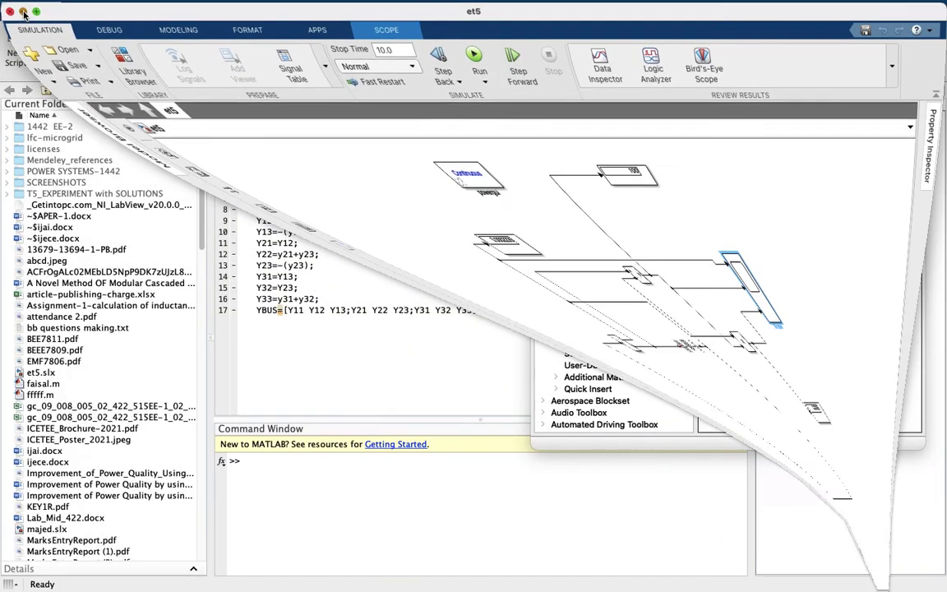
pyautogui.click(552, 78)
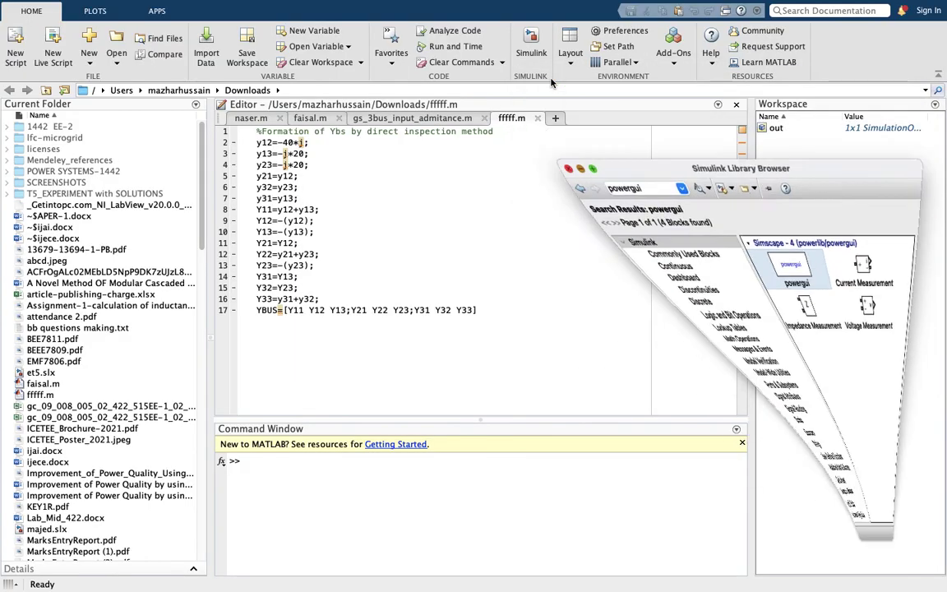